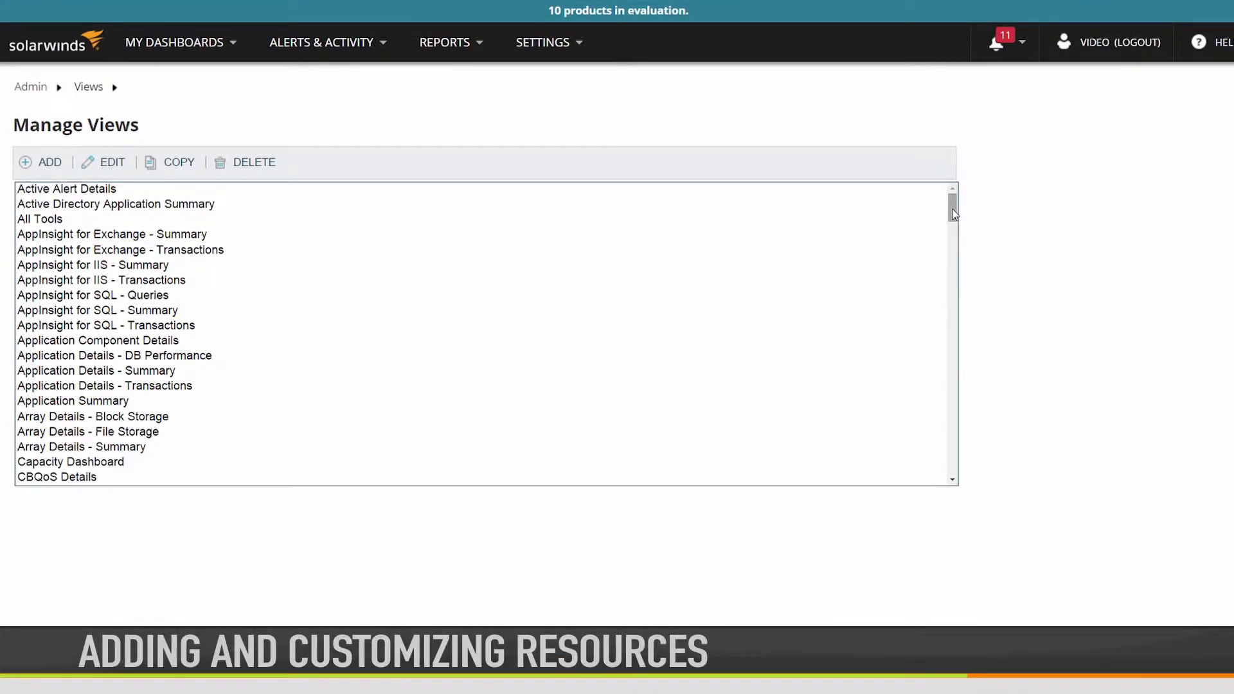
Scroll the Manage Views list and select the Demo View entry.
left_click_drag(954, 214, 949, 247)
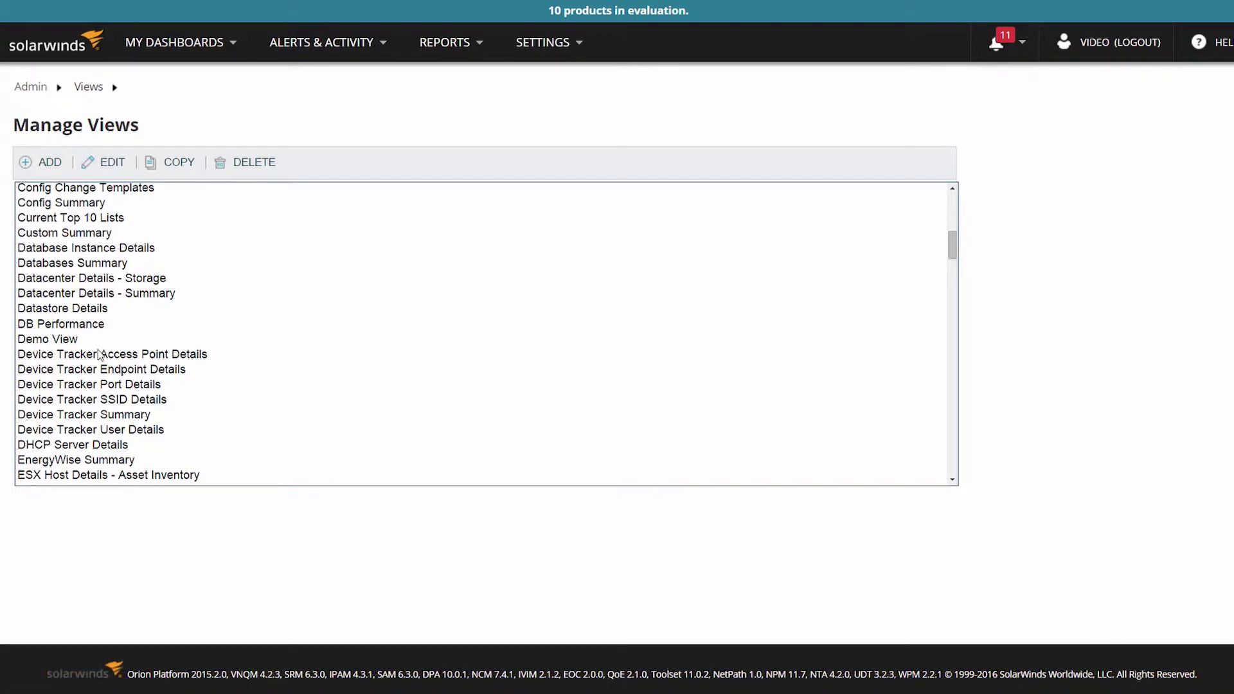
left_click(57, 341)
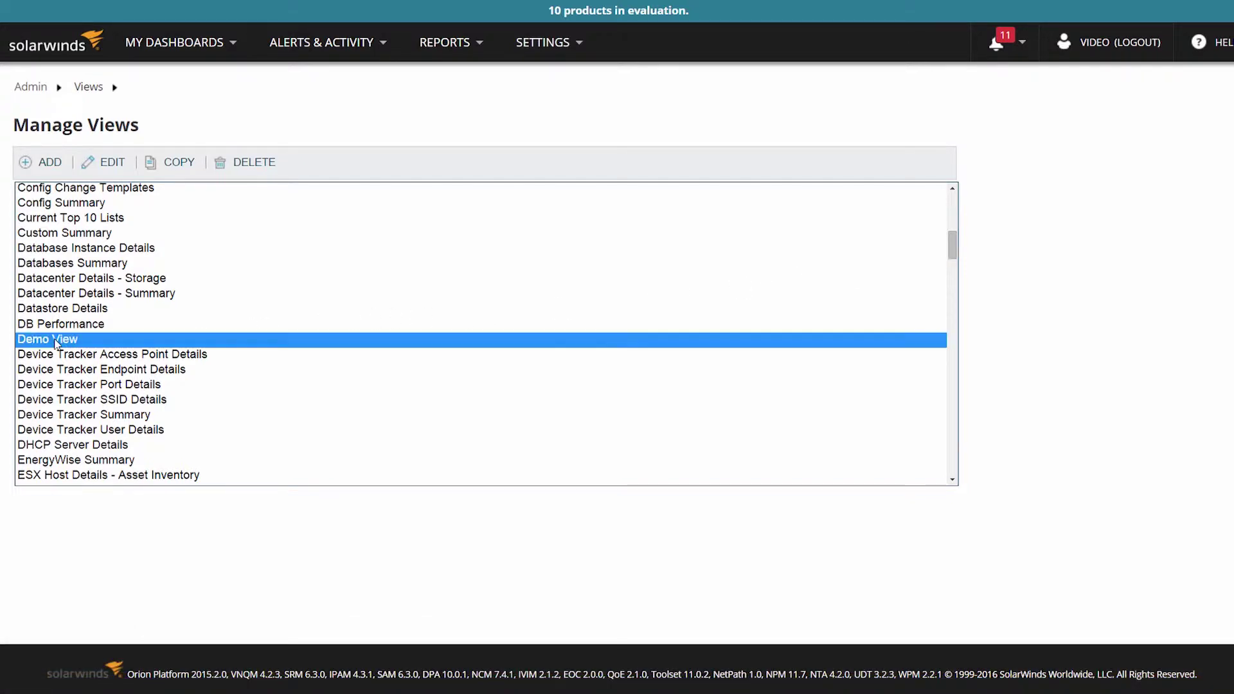
Edit Demo View and start adding resources to Column 1.
left_click(112, 165)
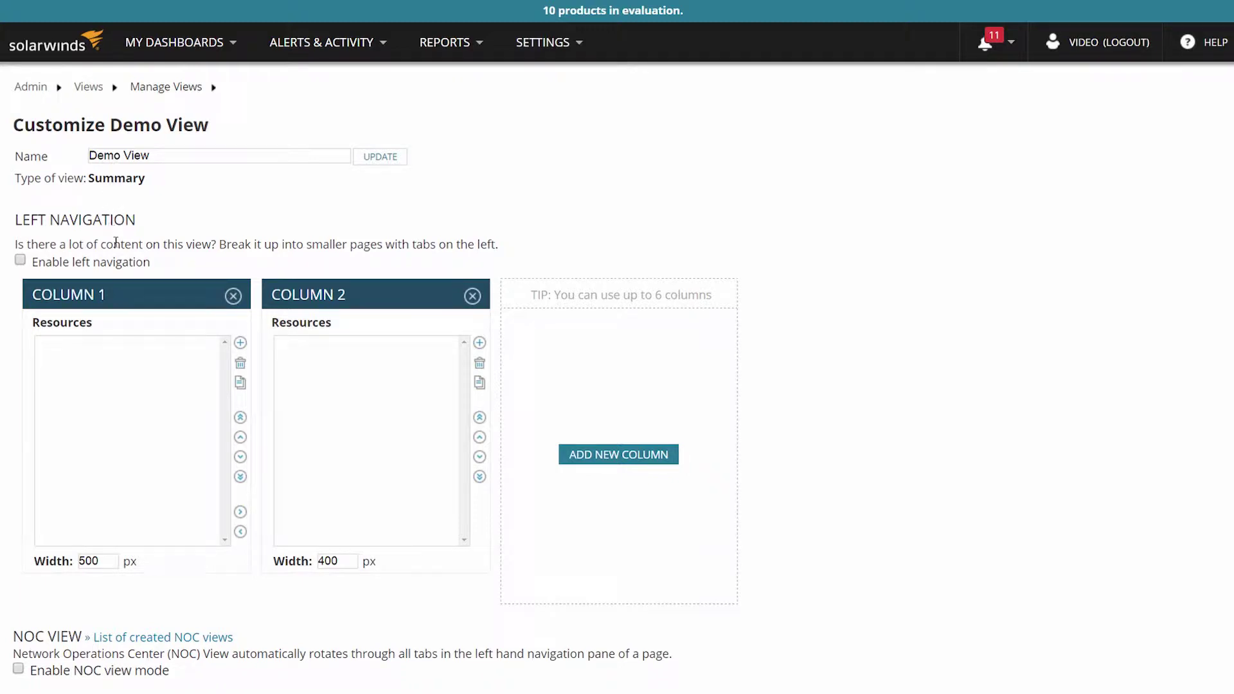
left_click(241, 345)
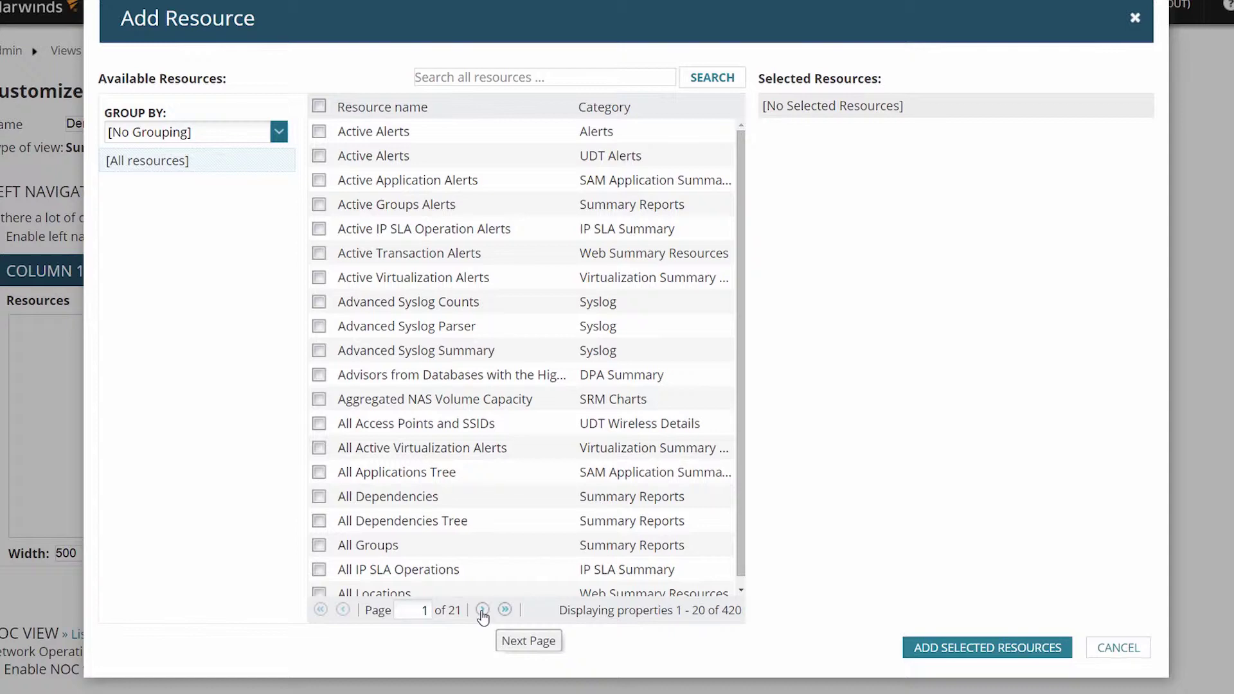
On the second page of resources, select All Nodes - Tree from Node Lists.
left_click(483, 610)
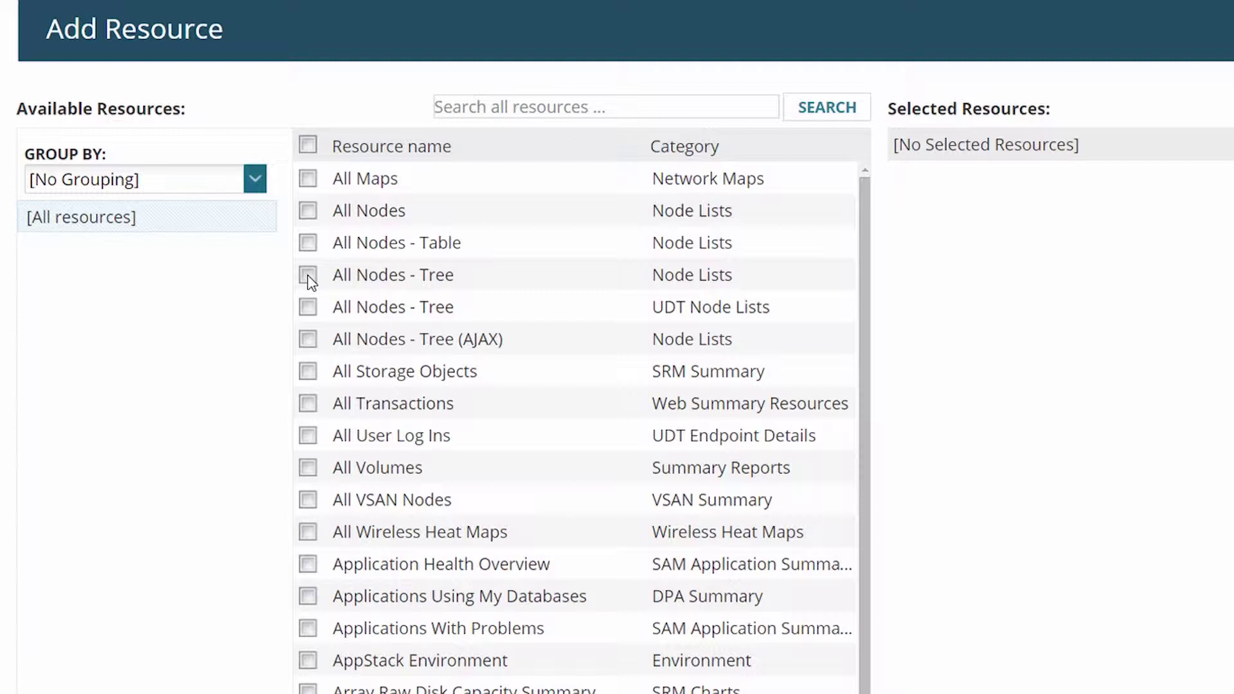
left_click(308, 276)
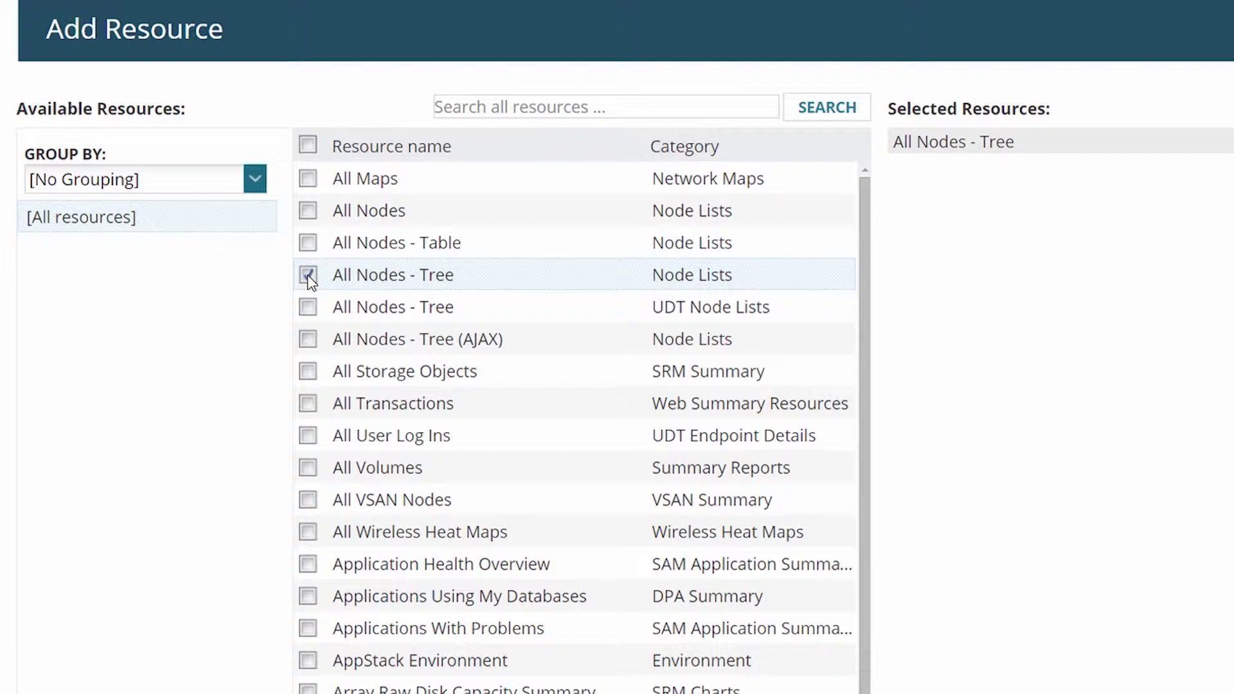
left_click(257, 181)
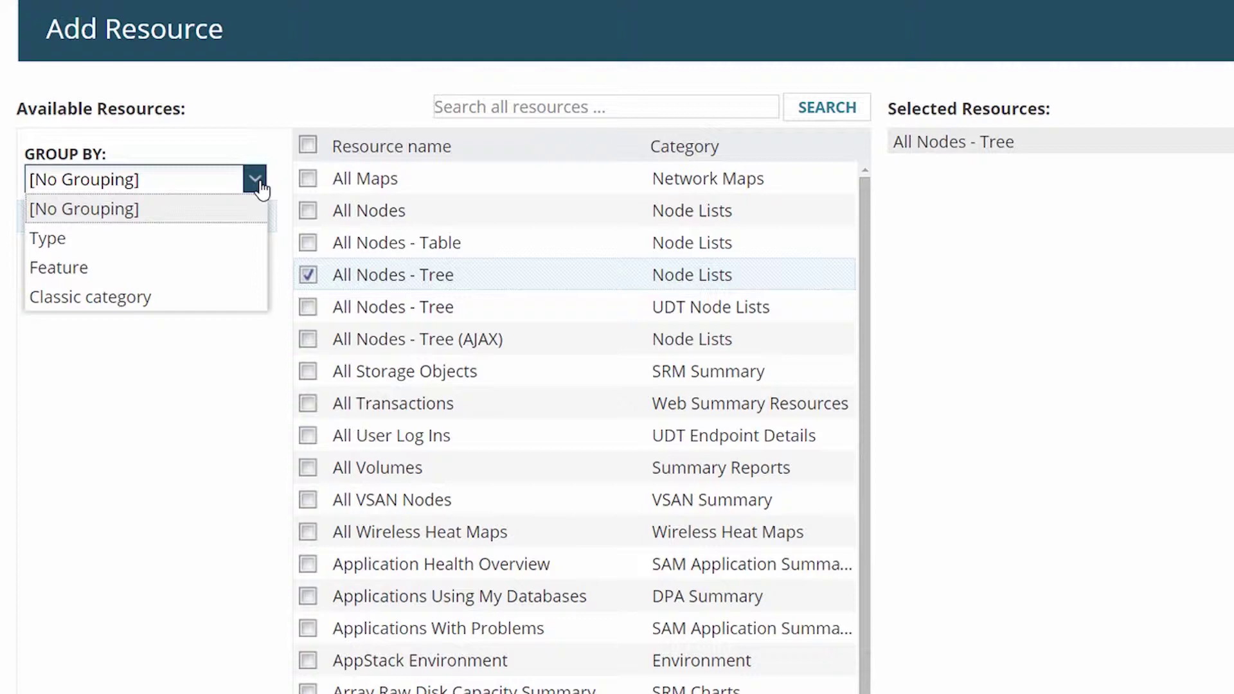
Group resources by Type and select Last 25 Events and Network Wide Availability.
left_click(224, 244)
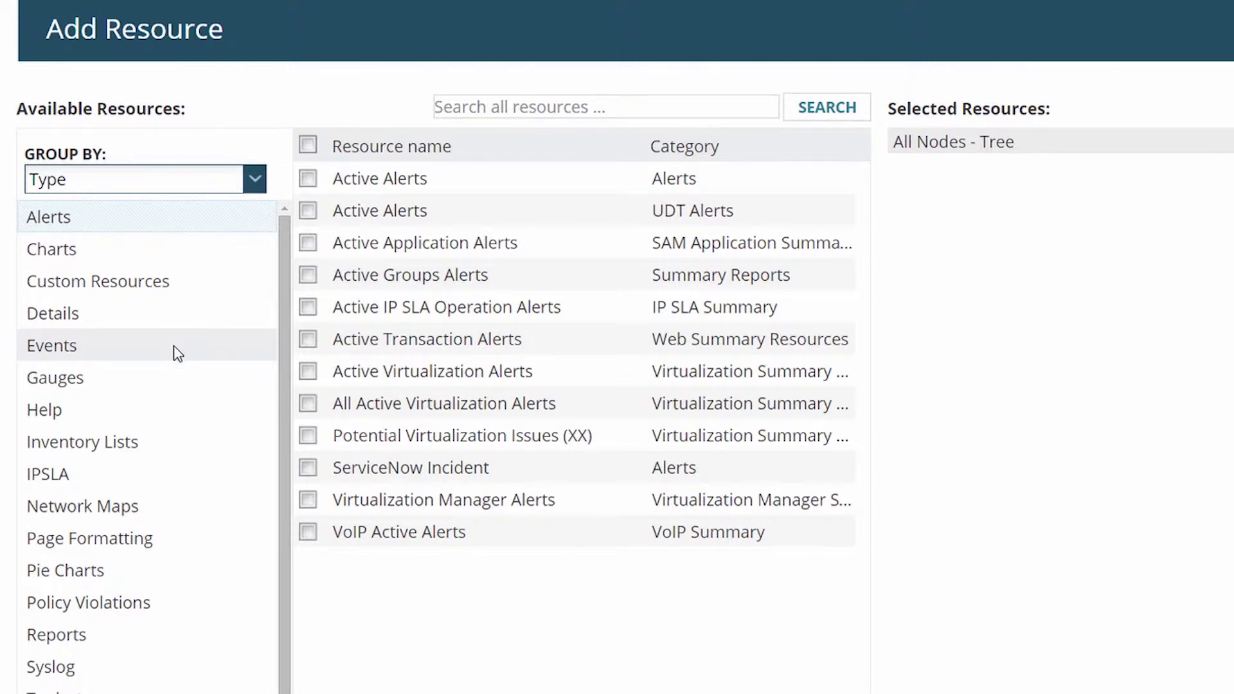
left_click(178, 354)
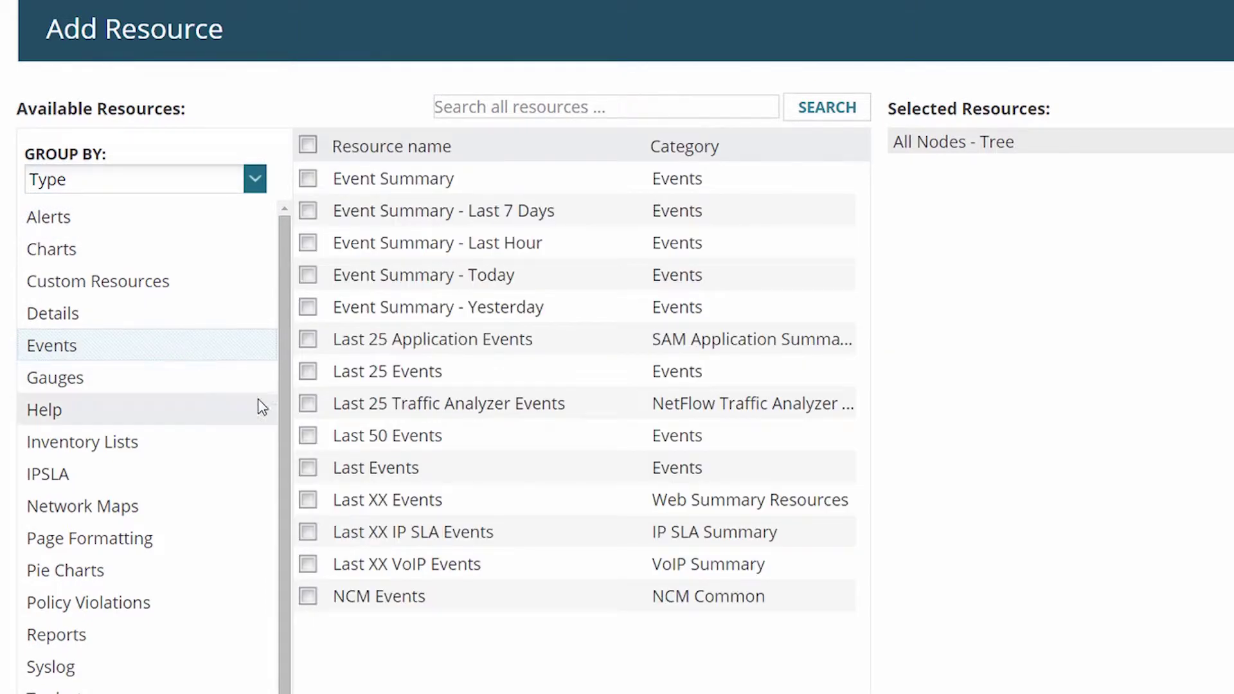
left_click(309, 372)
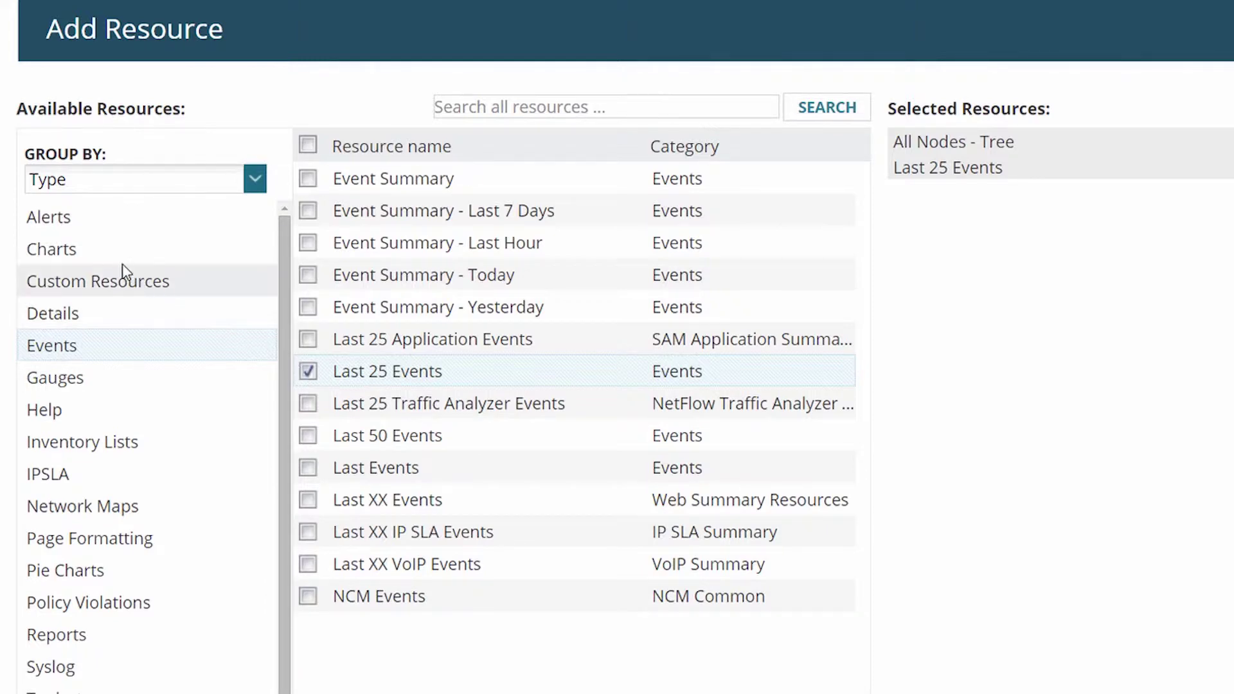
left_click(81, 259)
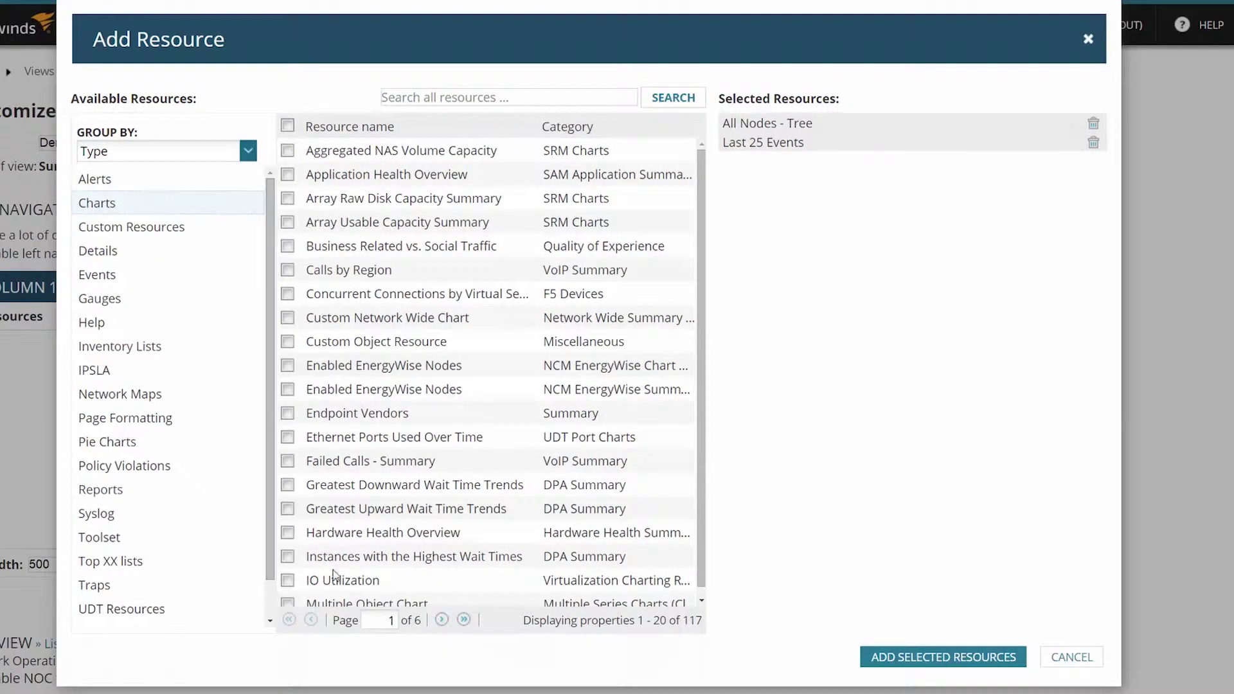
left_click(441, 620)
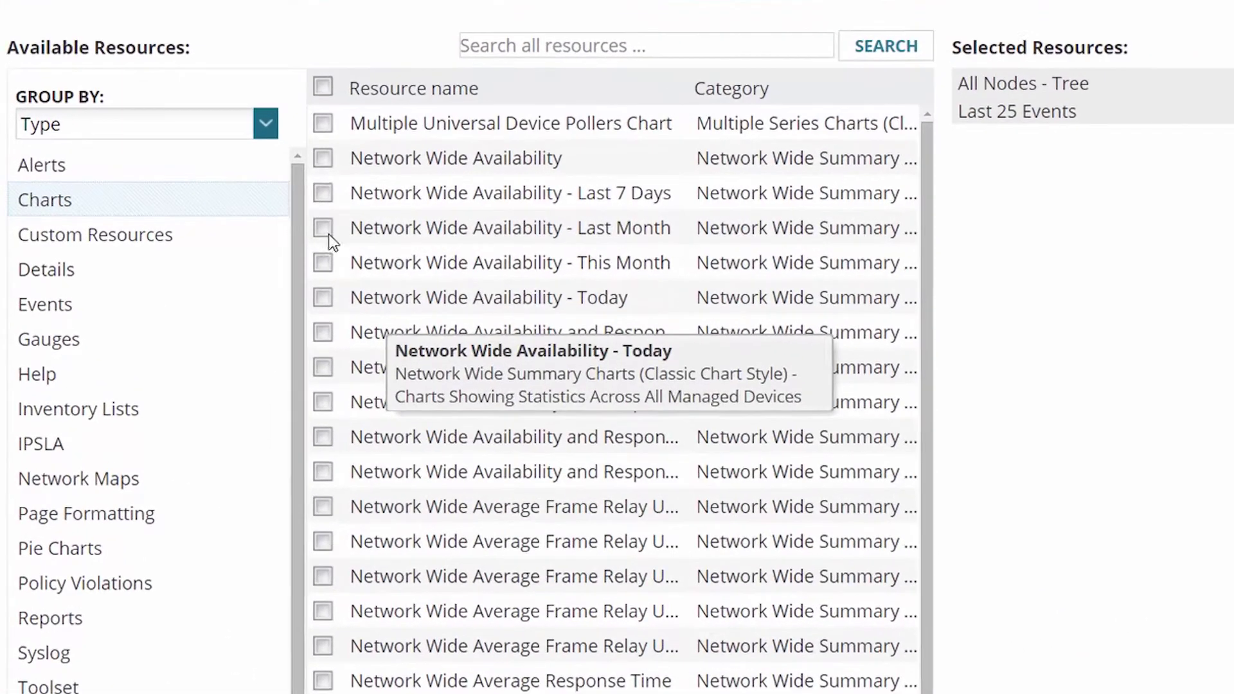
left_click(322, 158)
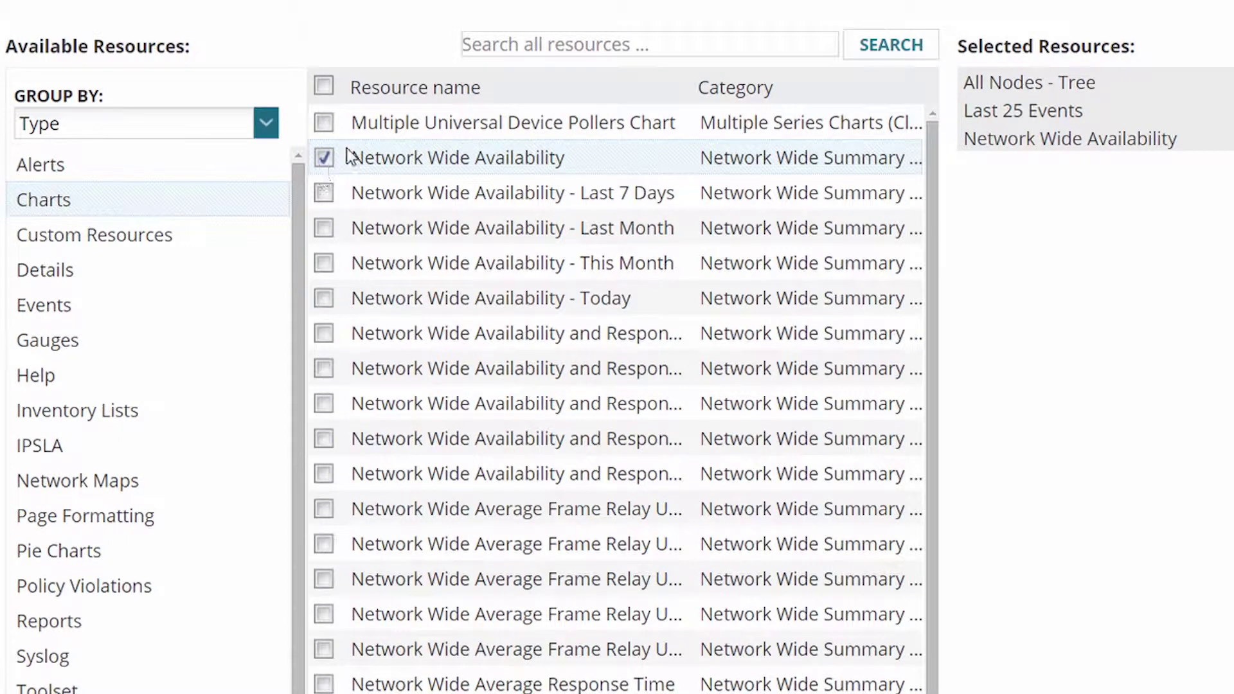
Search resources for 'map' and select both Map and Worldwide Map.
left_click(479, 43)
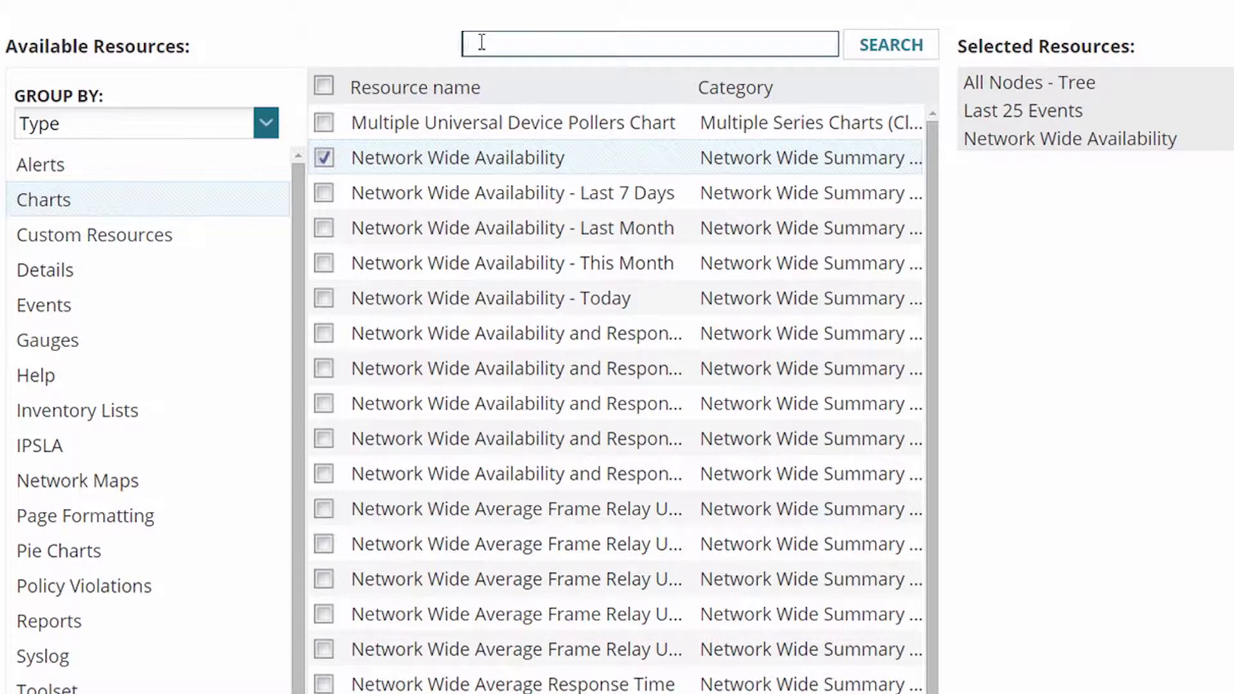
type("map")
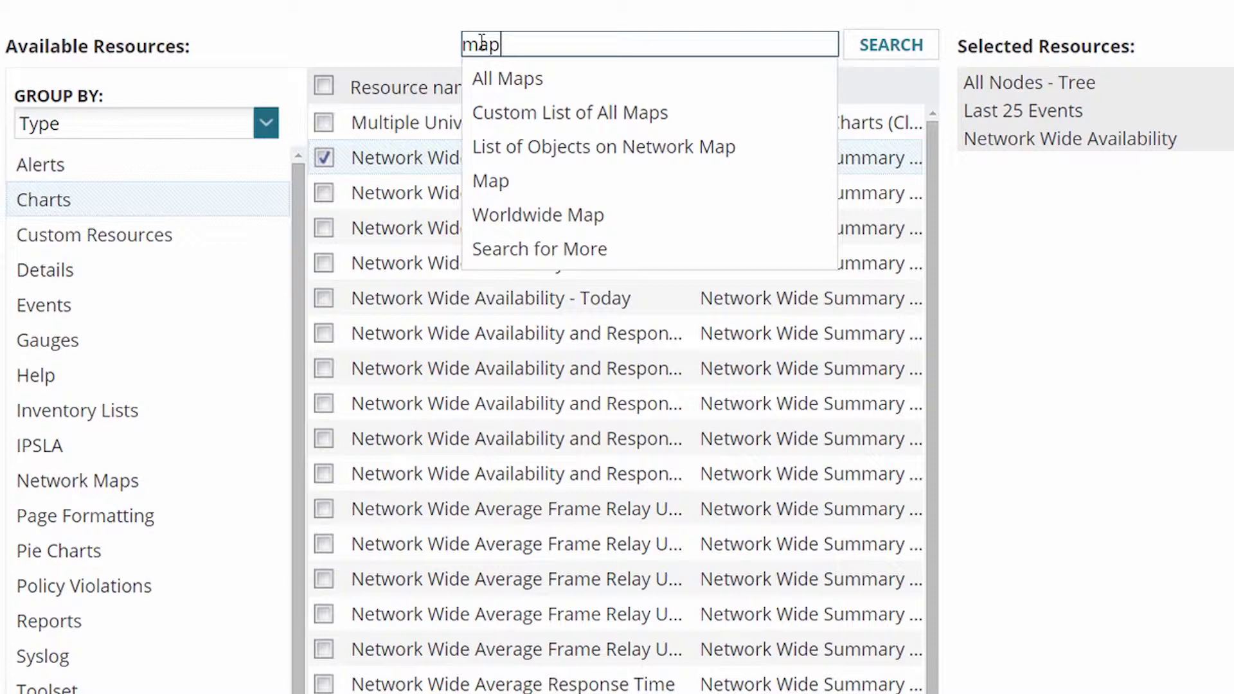
left_click(521, 249)
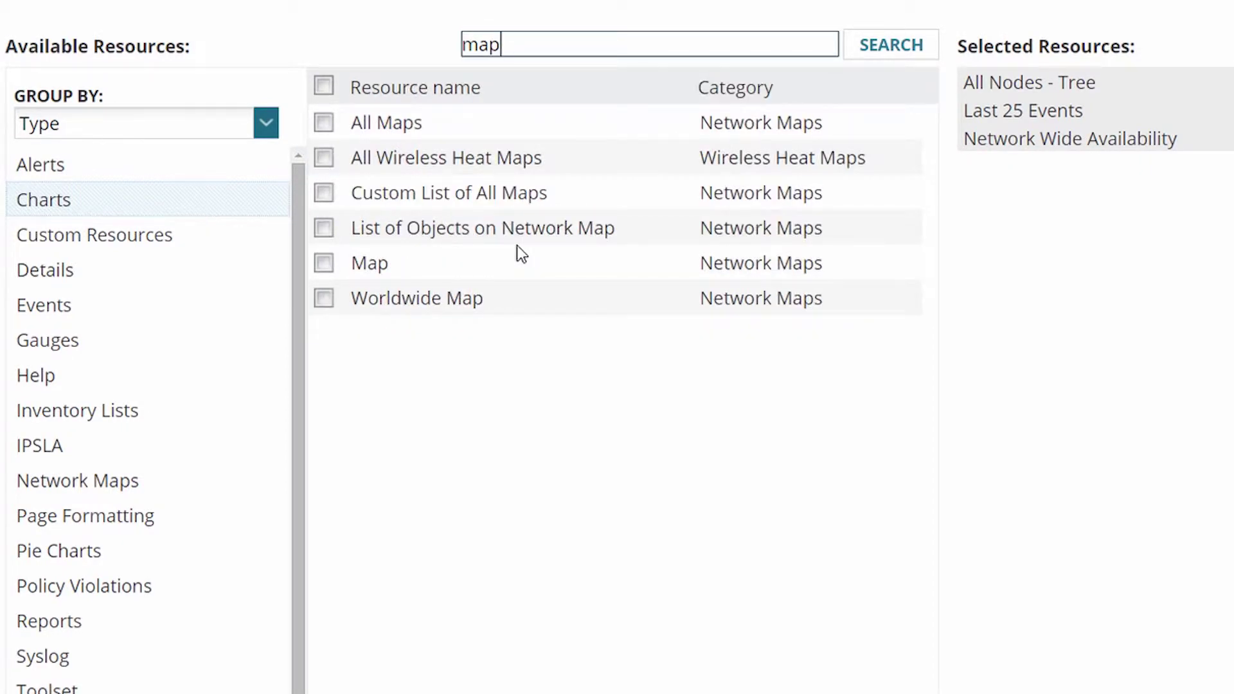
left_click(325, 263)
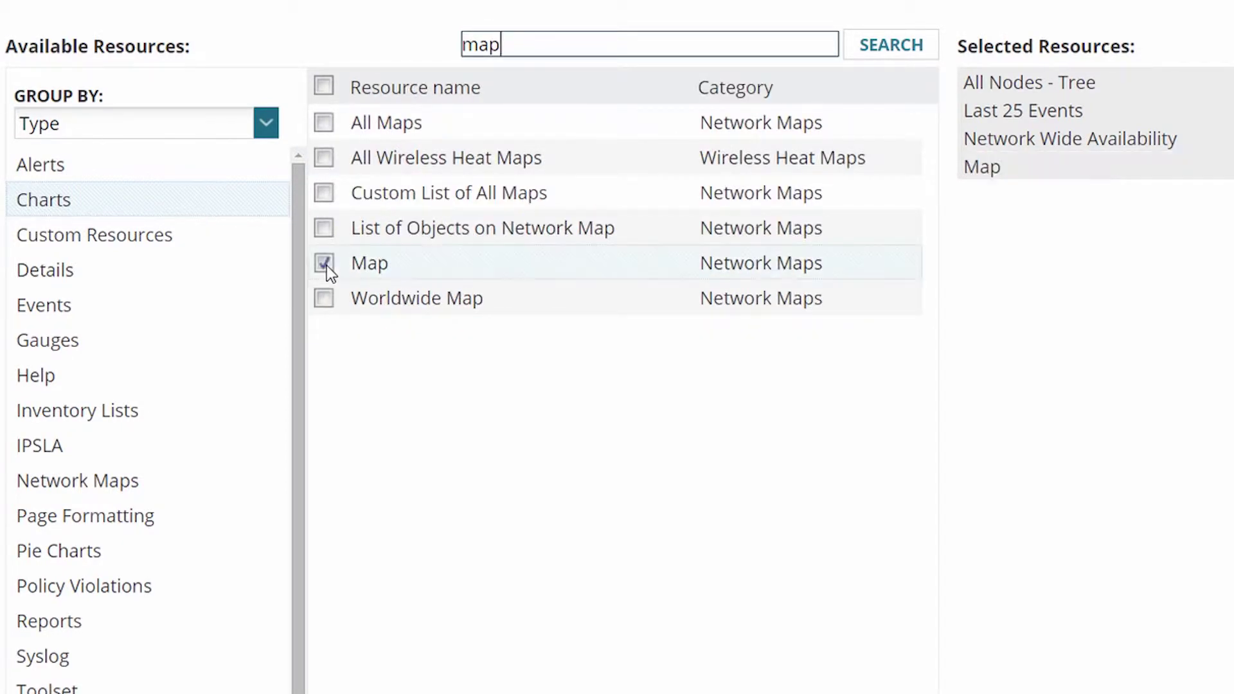
left_click(324, 299)
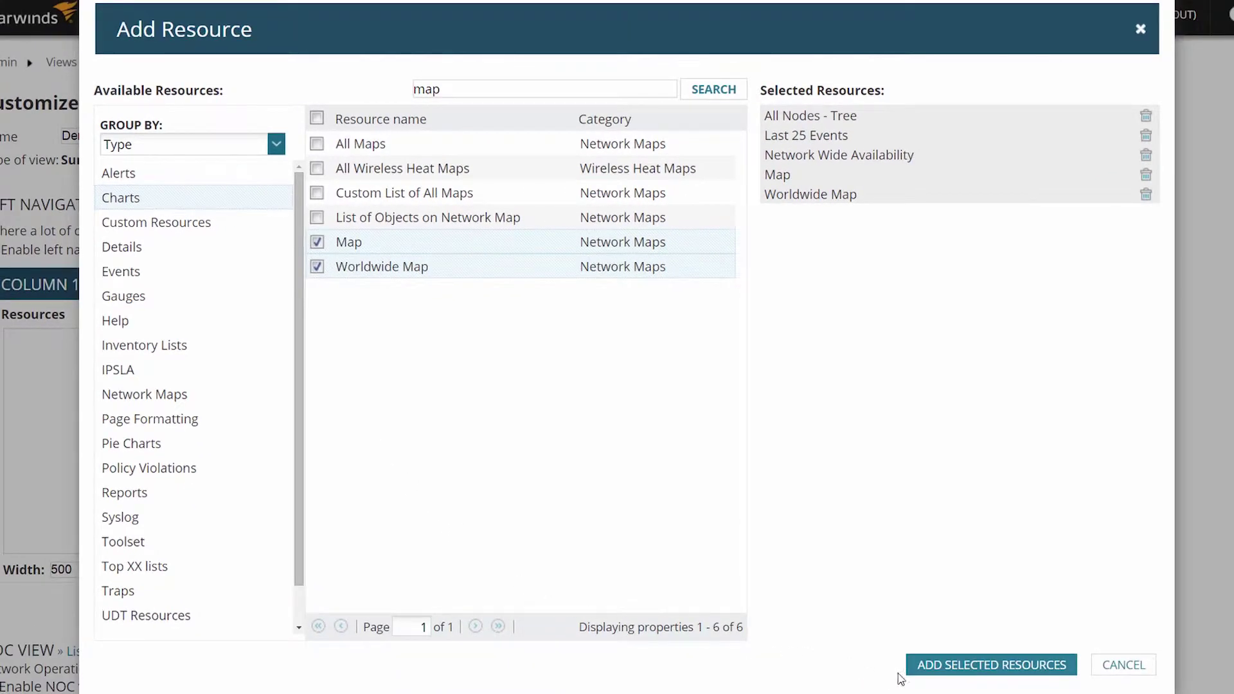
Add the five selected resources to Column 1, then move Map and Worldwide Map to Column 2.
left_click(983, 669)
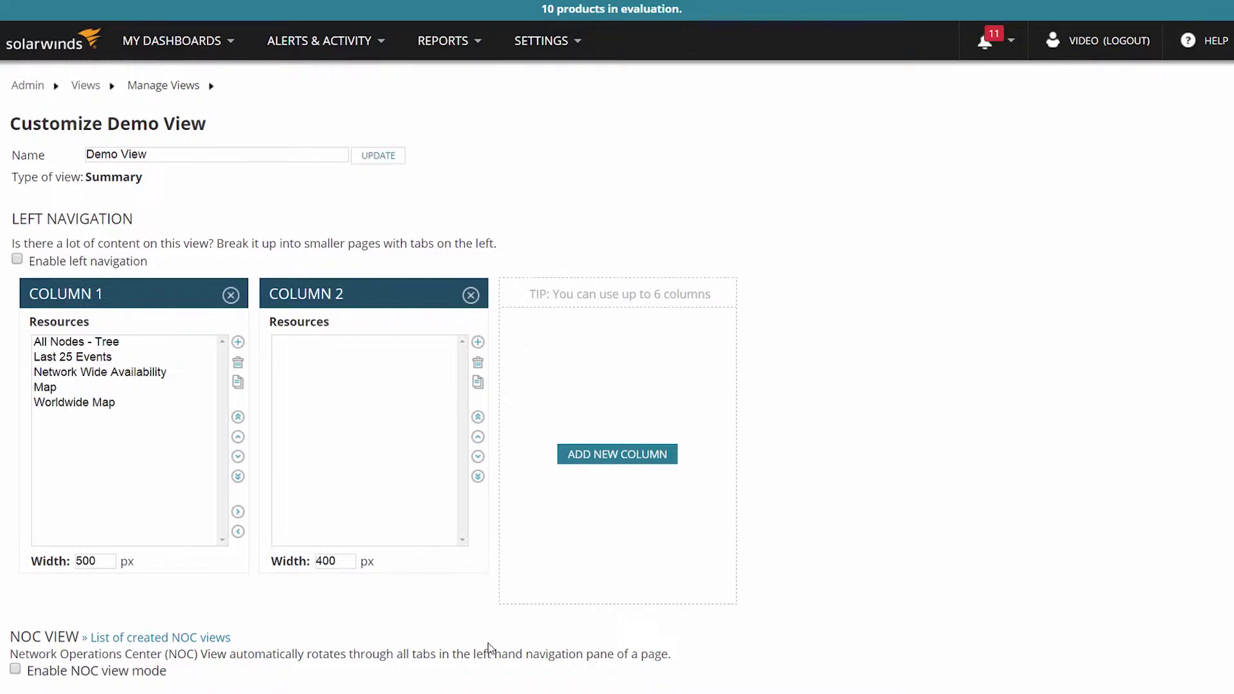
left_click(165, 484)
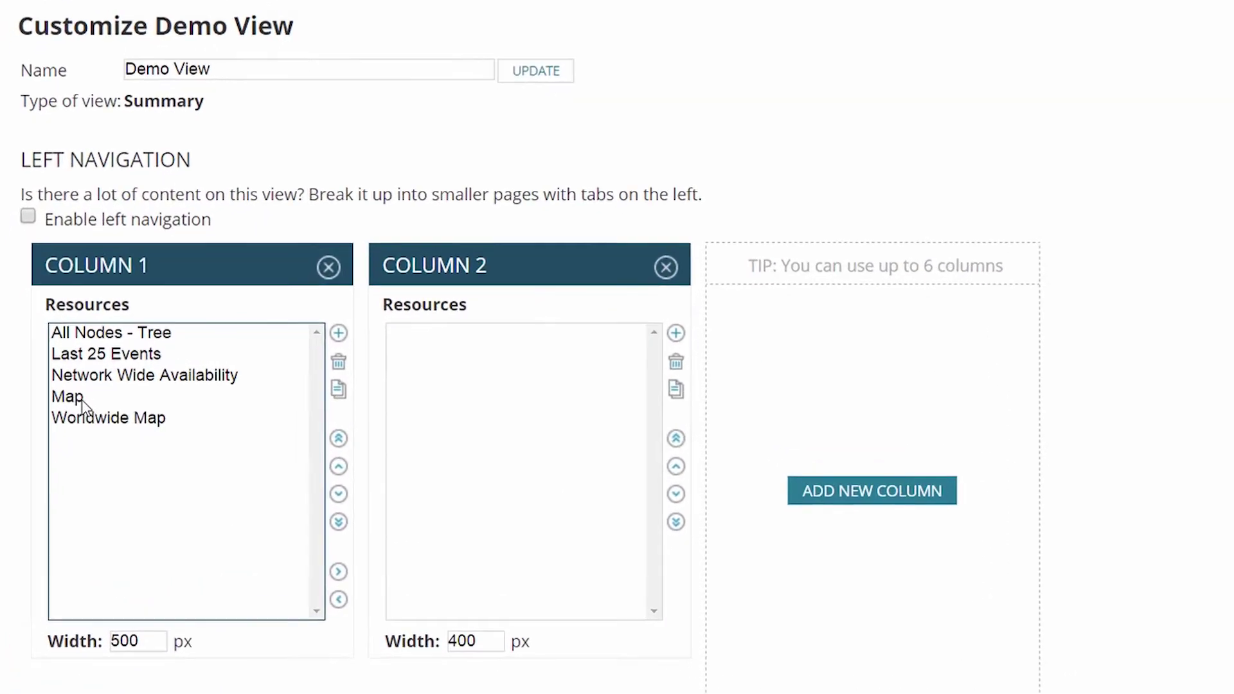
left_click(68, 397)
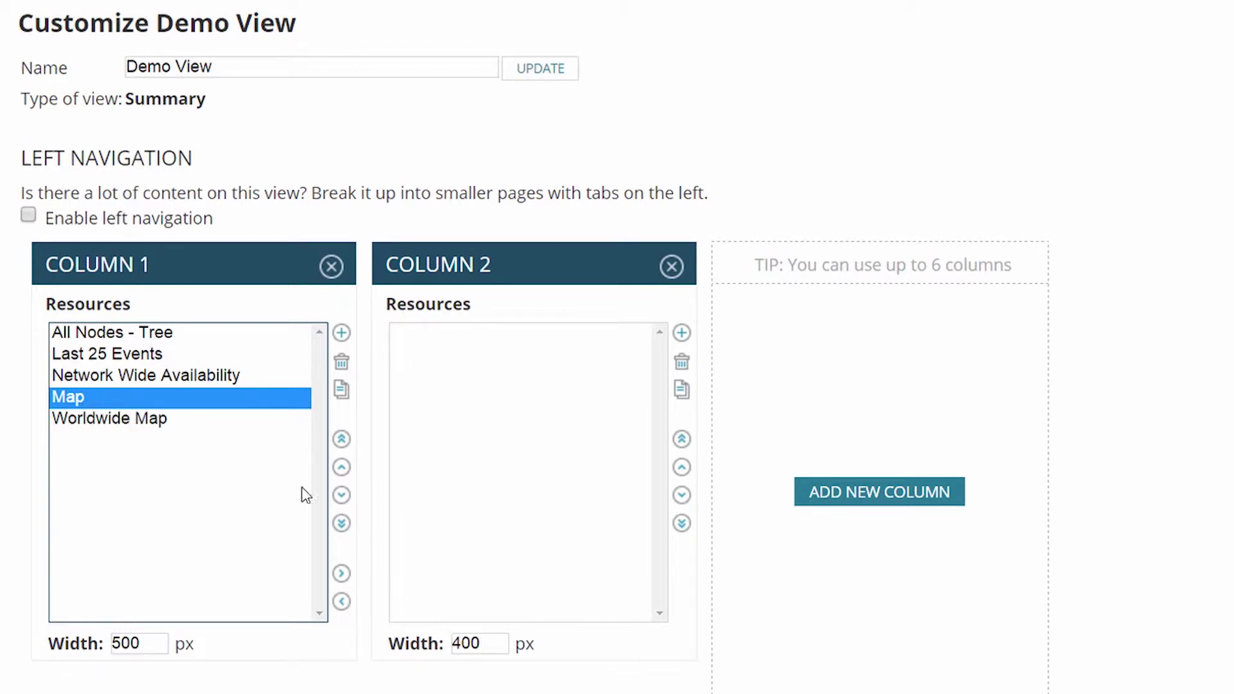
left_click(340, 574)
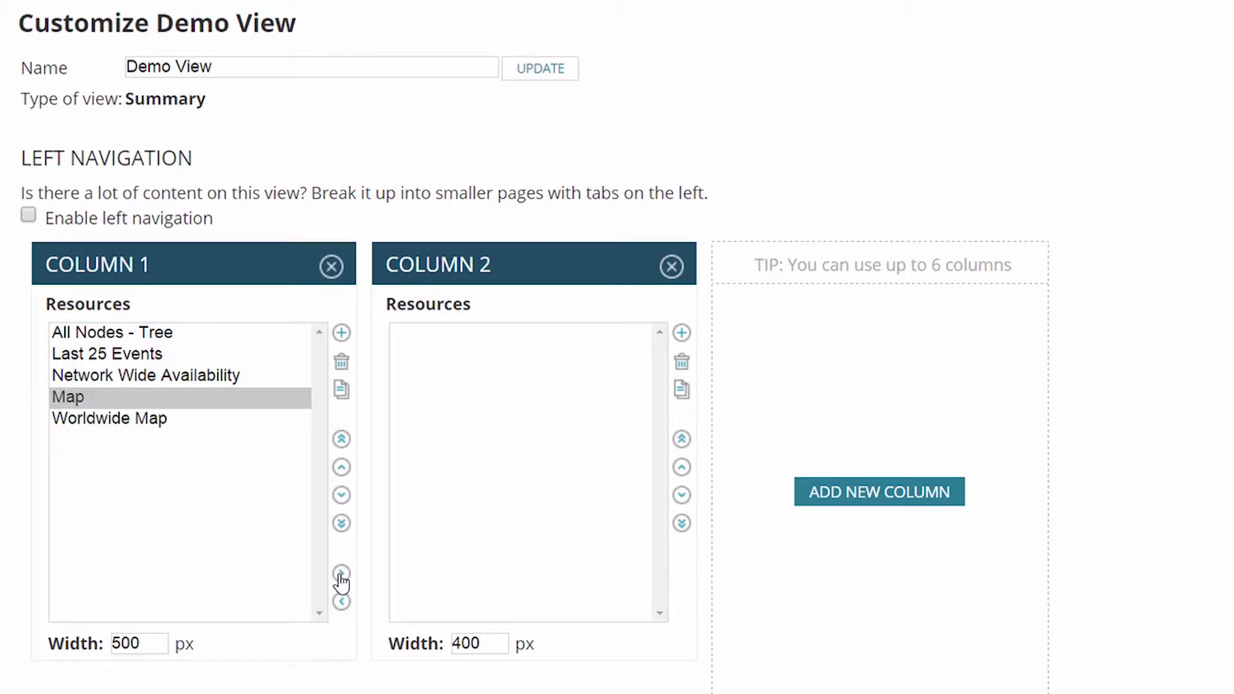
left_click(160, 400)
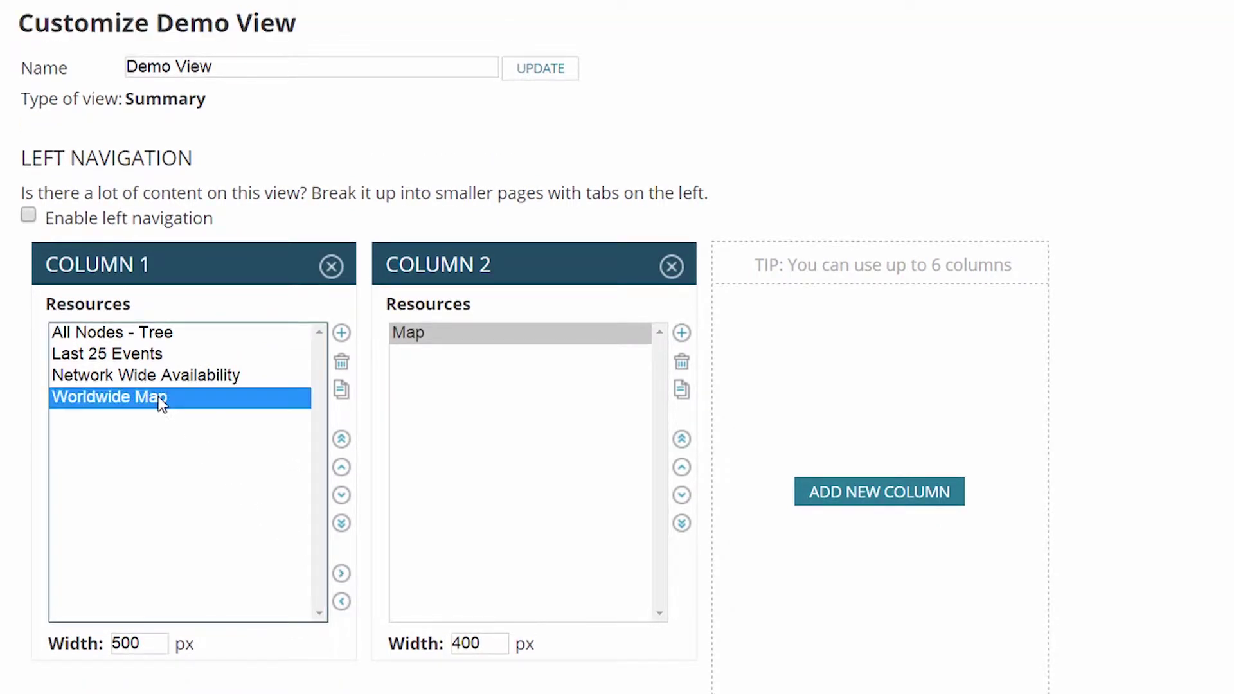
left_click(343, 578)
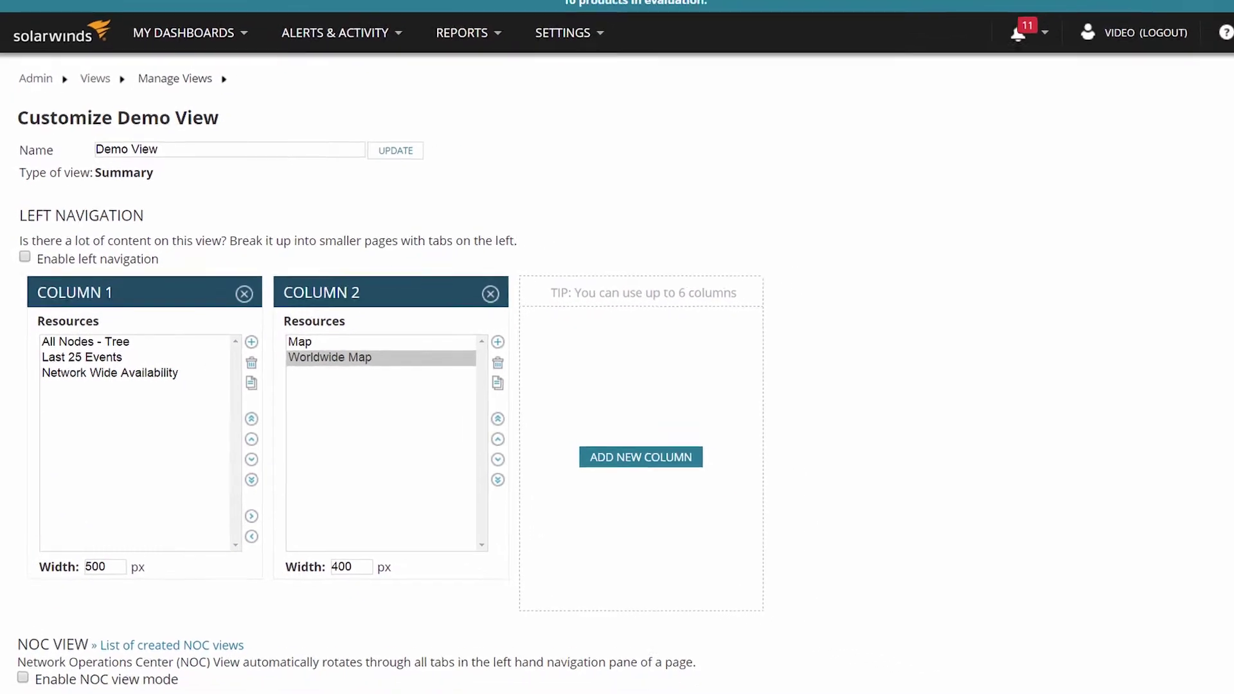
scroll(1120, 677, "down", 4)
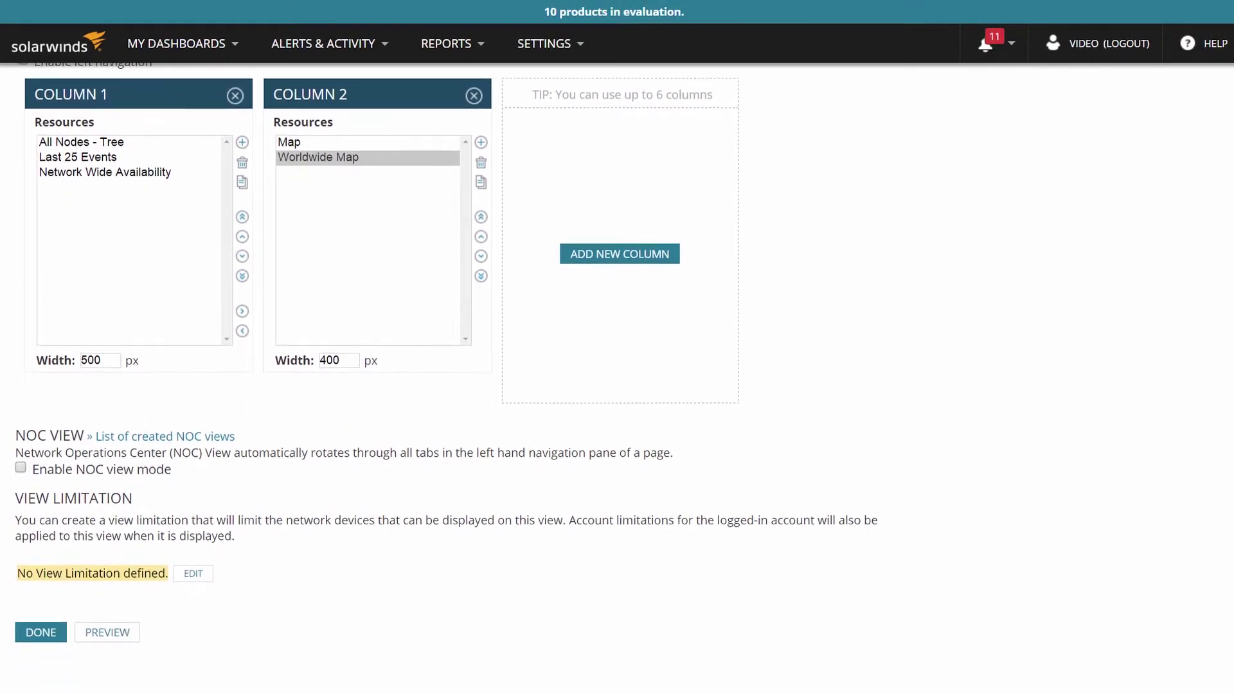
Preview the customized Demo View showing All Nodes - Tree beside the Map.
left_click(108, 597)
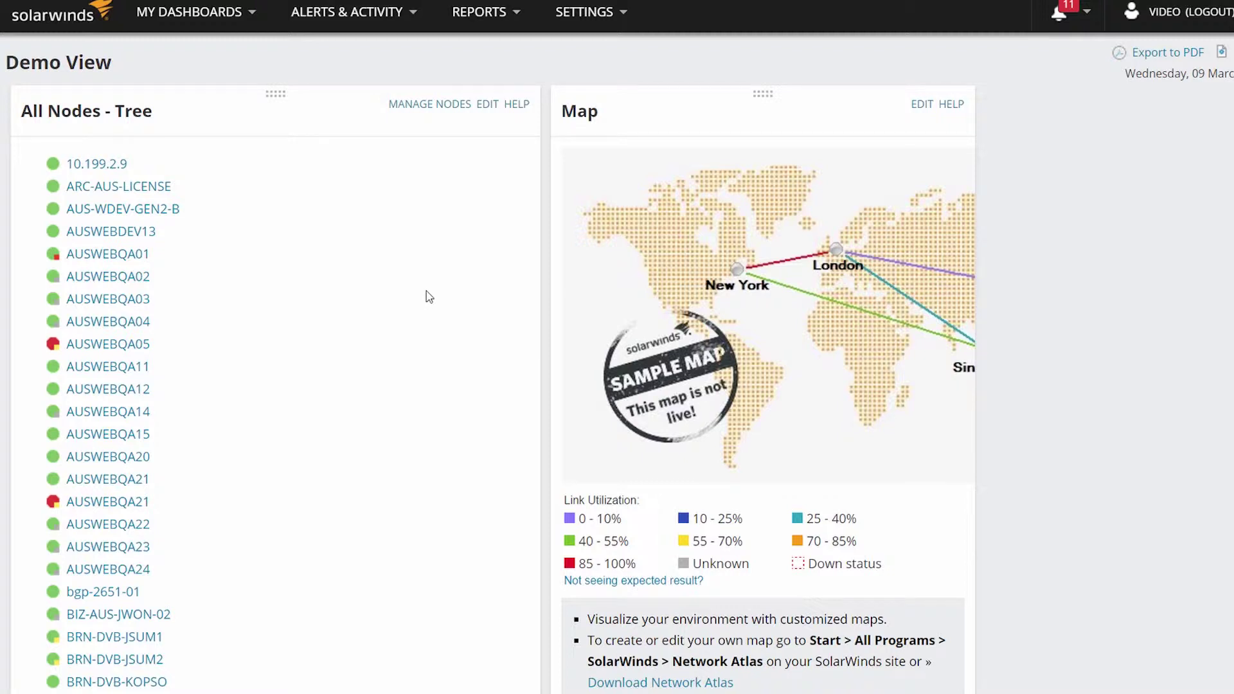
Set All Nodes - Tree grouping levels to Vendor, Machine Type and Status, and submit.
left_click(488, 105)
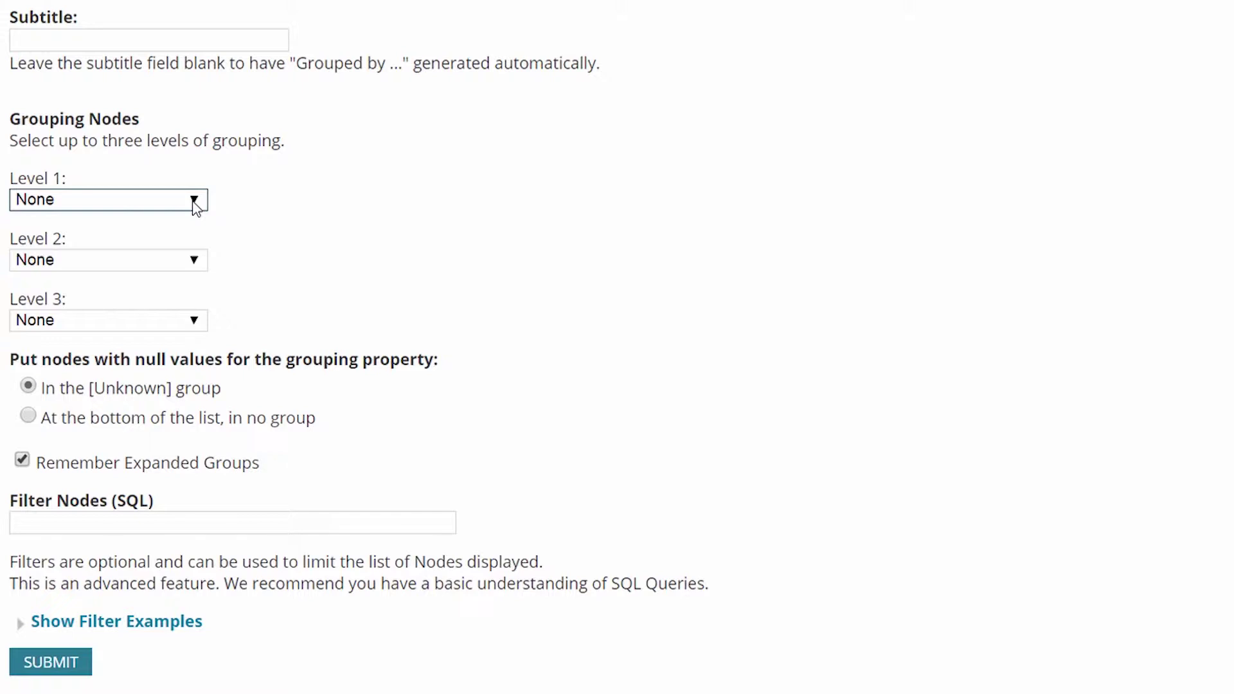
left_click(194, 201)
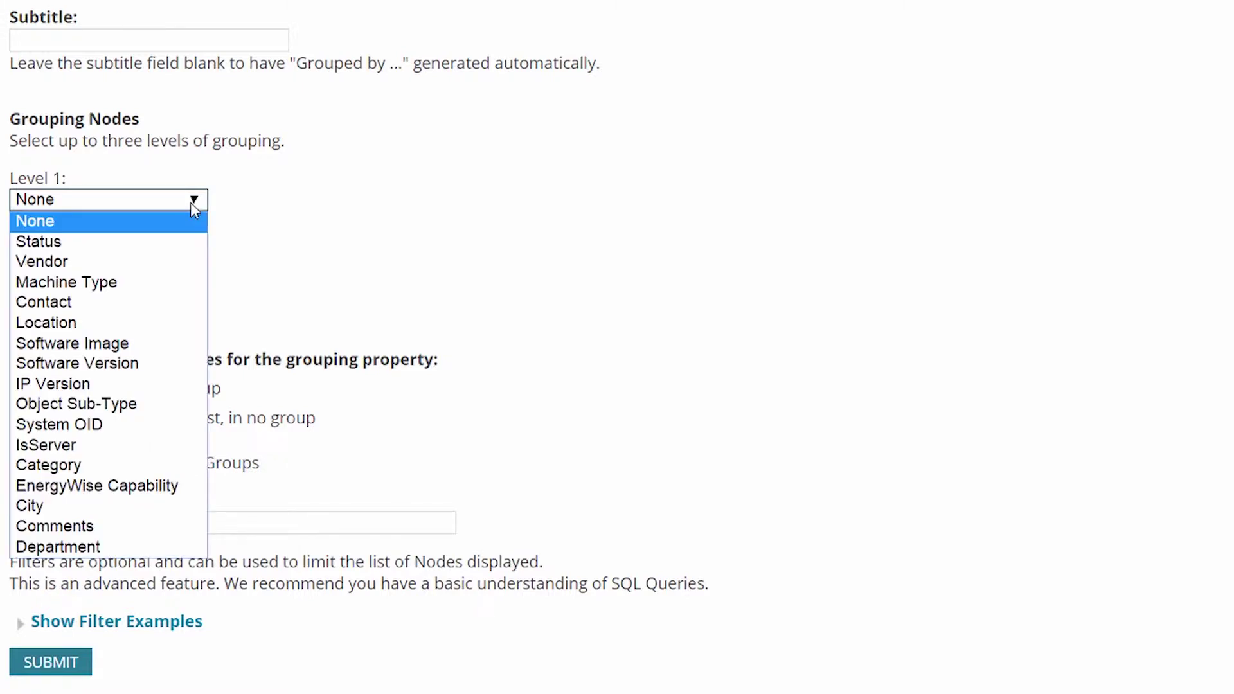
left_click(138, 262)
left_click(196, 263)
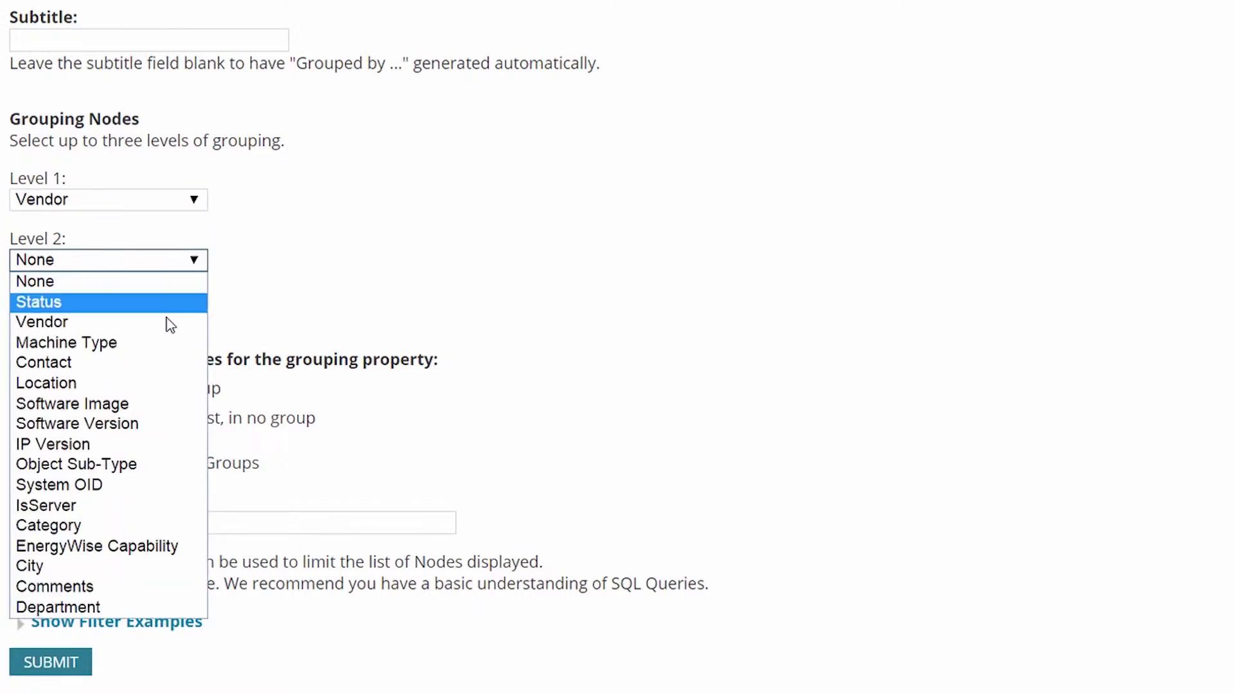
left_click(142, 347)
left_click(198, 321)
left_click(192, 368)
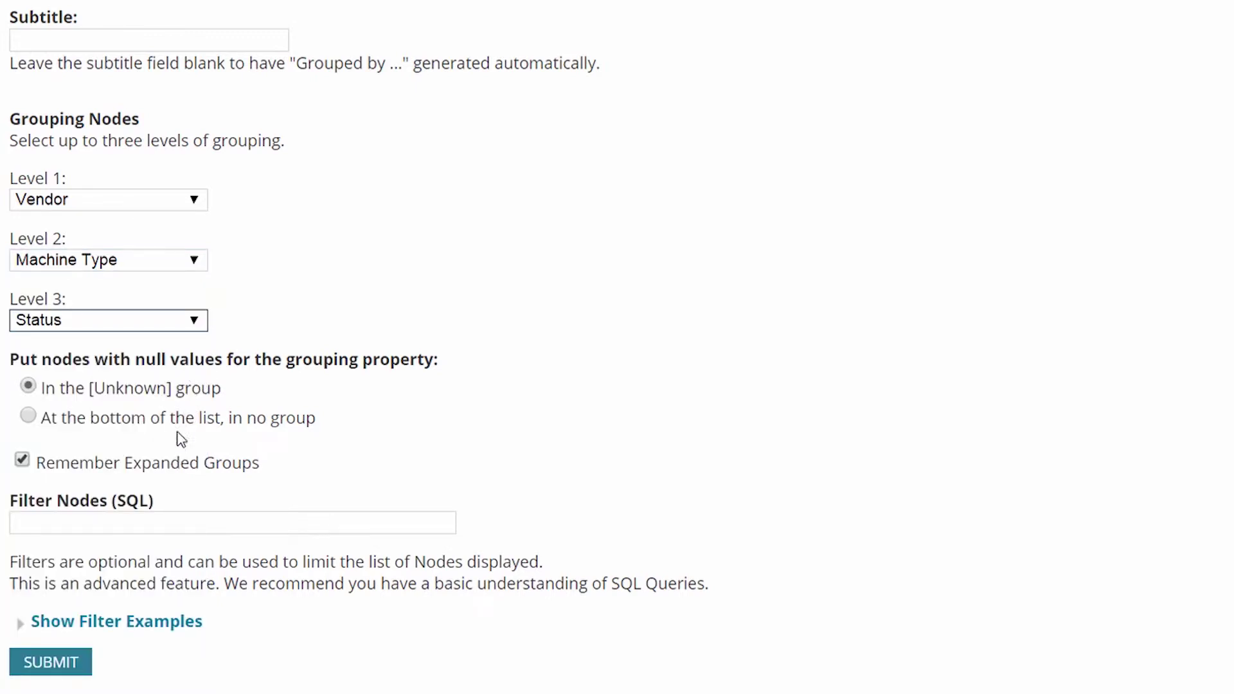
left_click(61, 664)
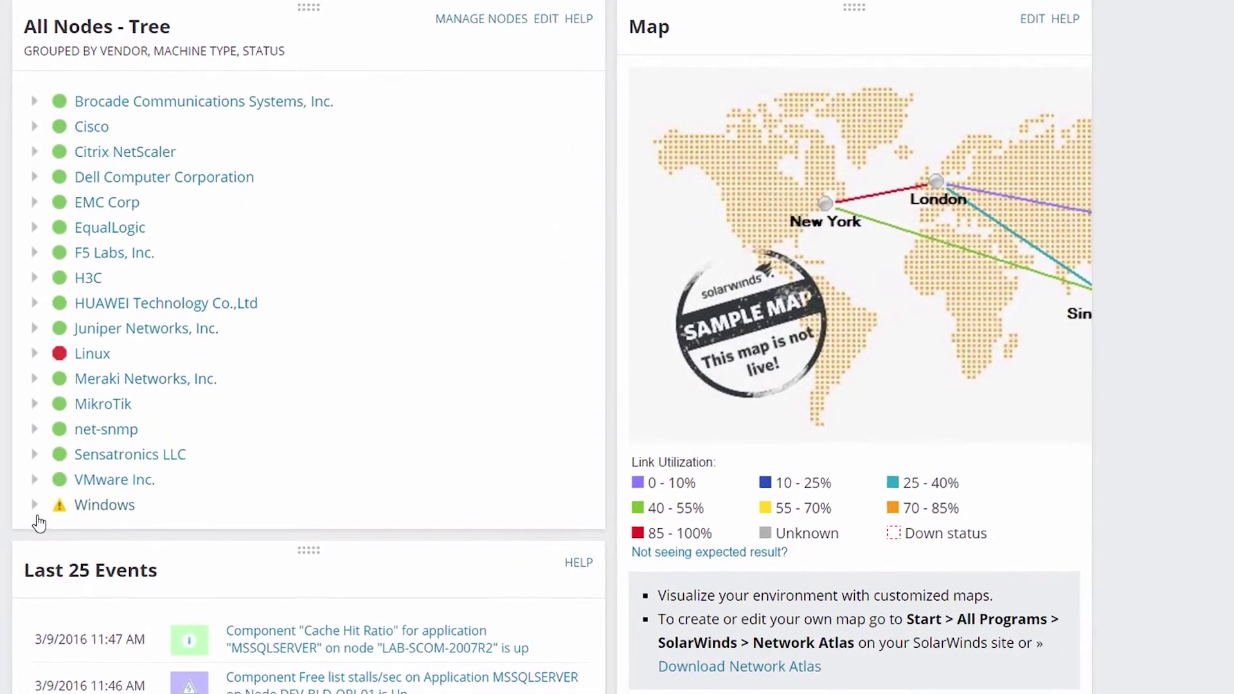
Expand the Windows vendor group, briefly open Windows 2012 Server, then scroll to Network Wide Availability.
left_click(35, 504)
scroll(45, 508, "down", 5)
left_click(50, 498)
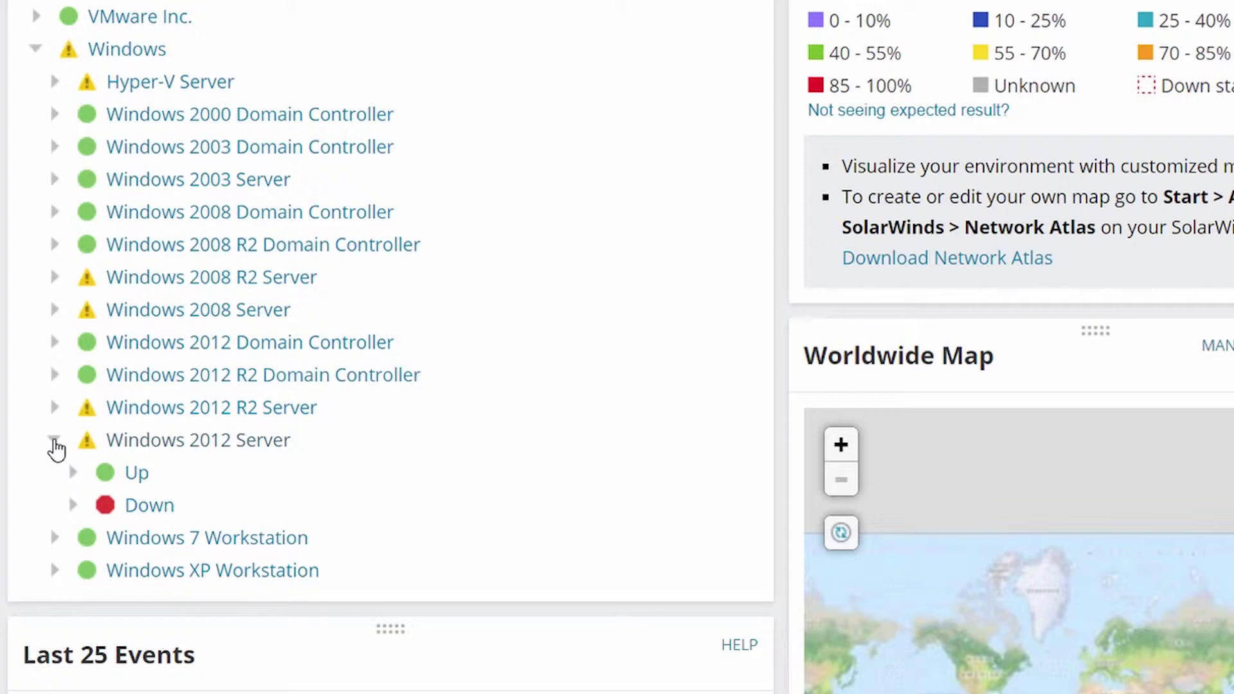
left_click(55, 444)
scroll(52, 454, "down", 5)
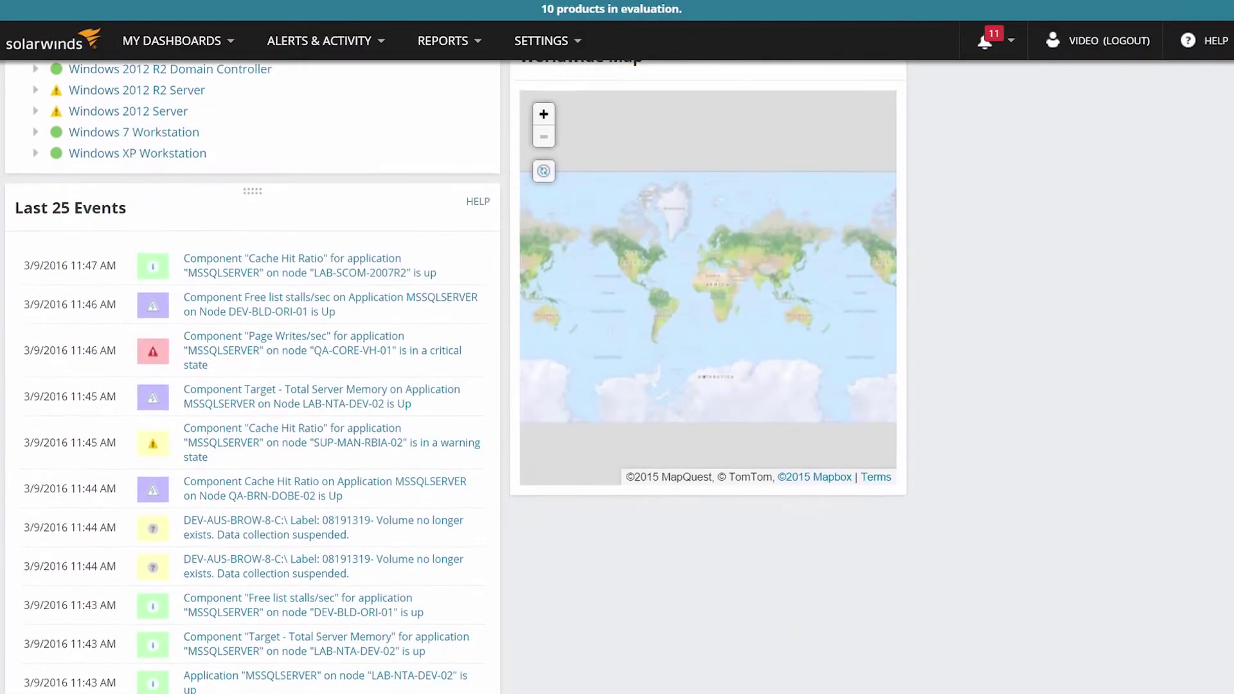
scroll(455, 377, "down", 1)
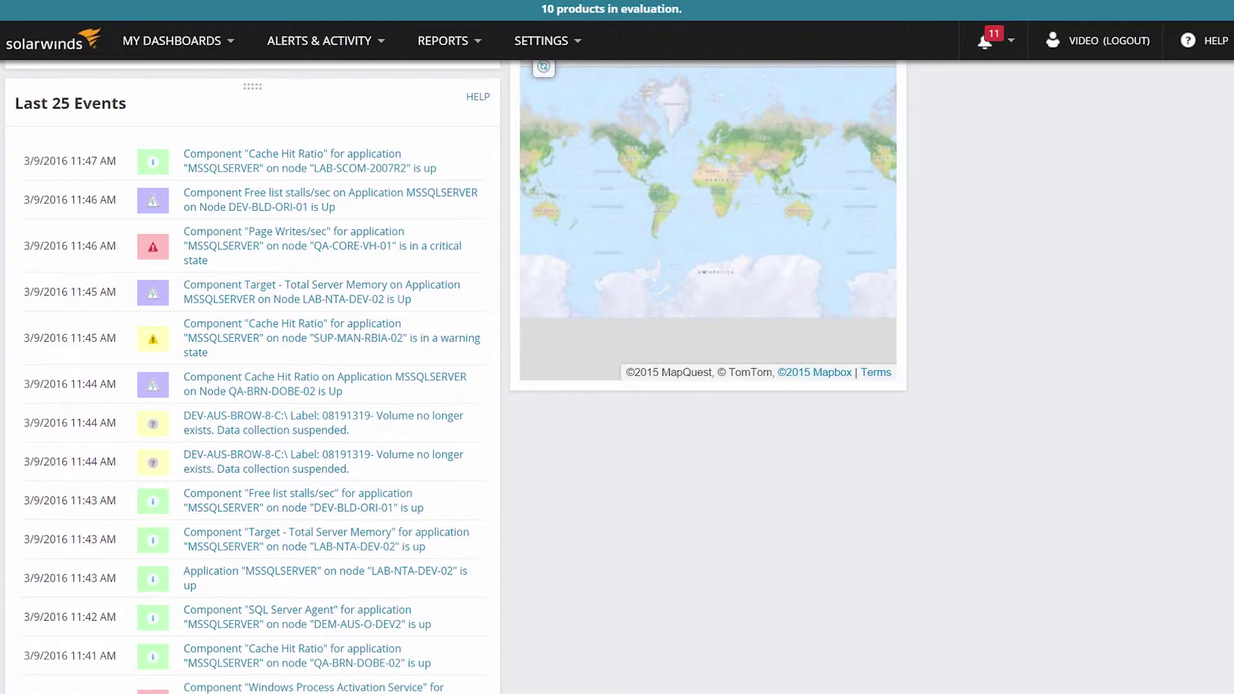
scroll(455, 377, "down", 9)
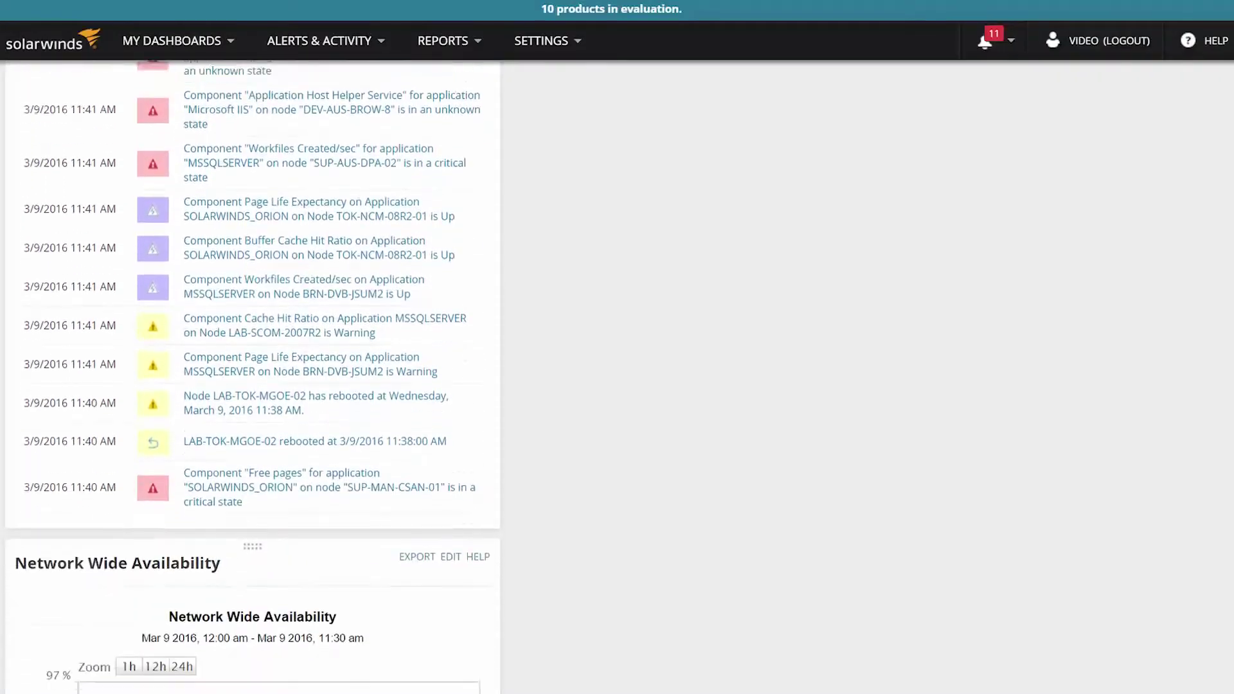
scroll(253, 377, "down", 3)
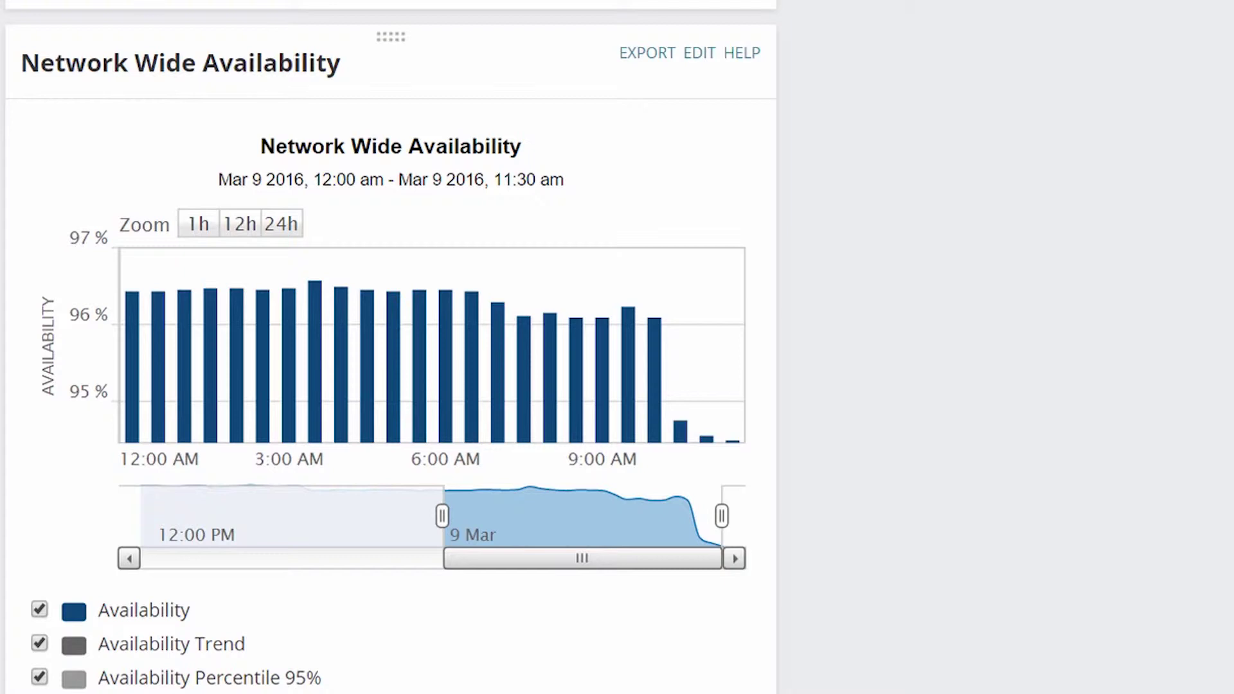
Keep the Network Wide Availability zoom range at Today and set its sample interval to every hour.
left_click(698, 54)
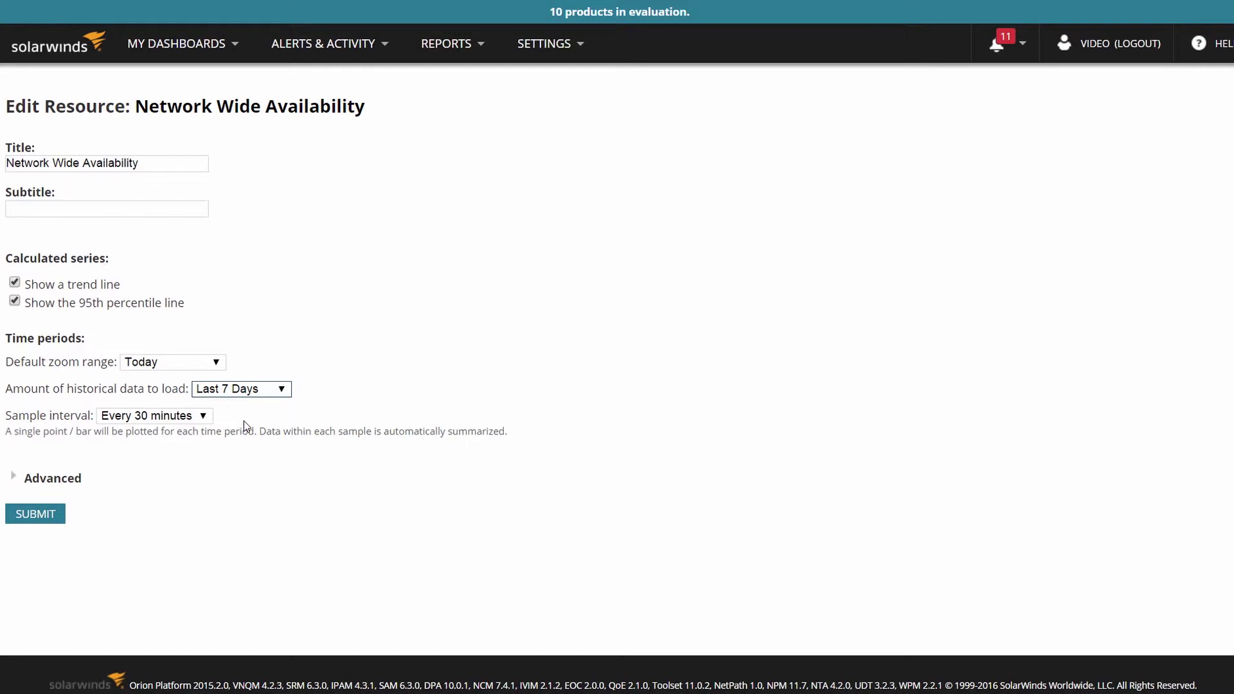
left_click(219, 365)
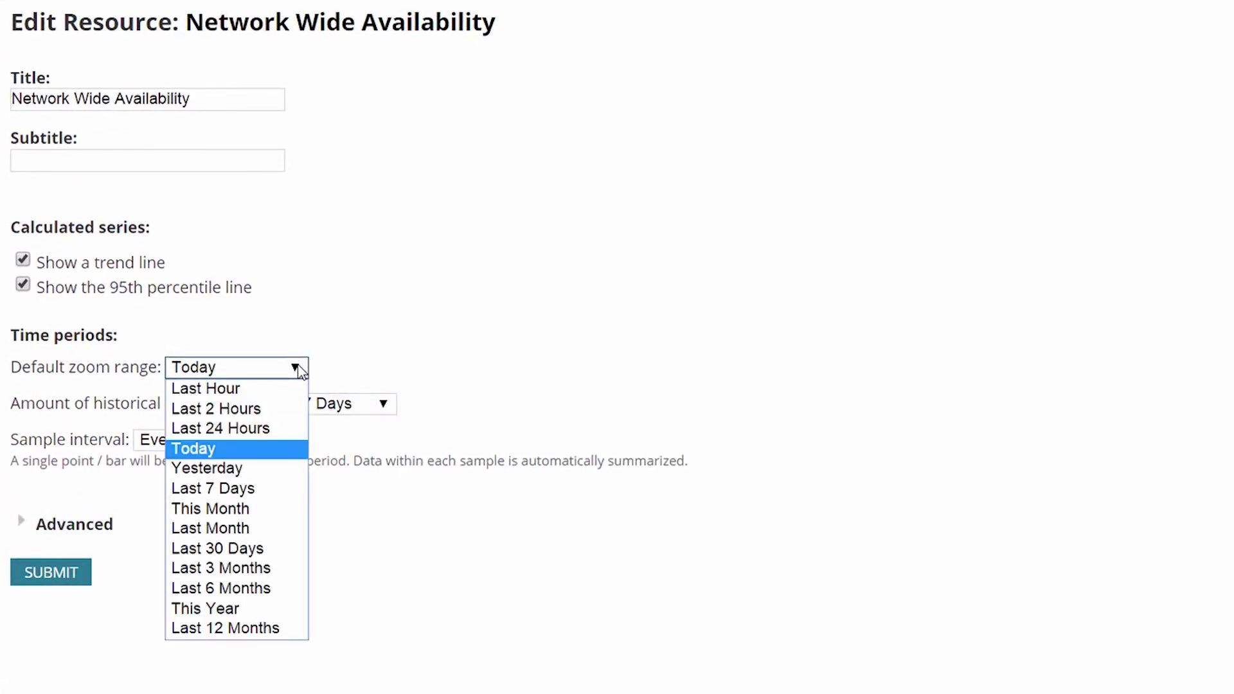
left_click(300, 371)
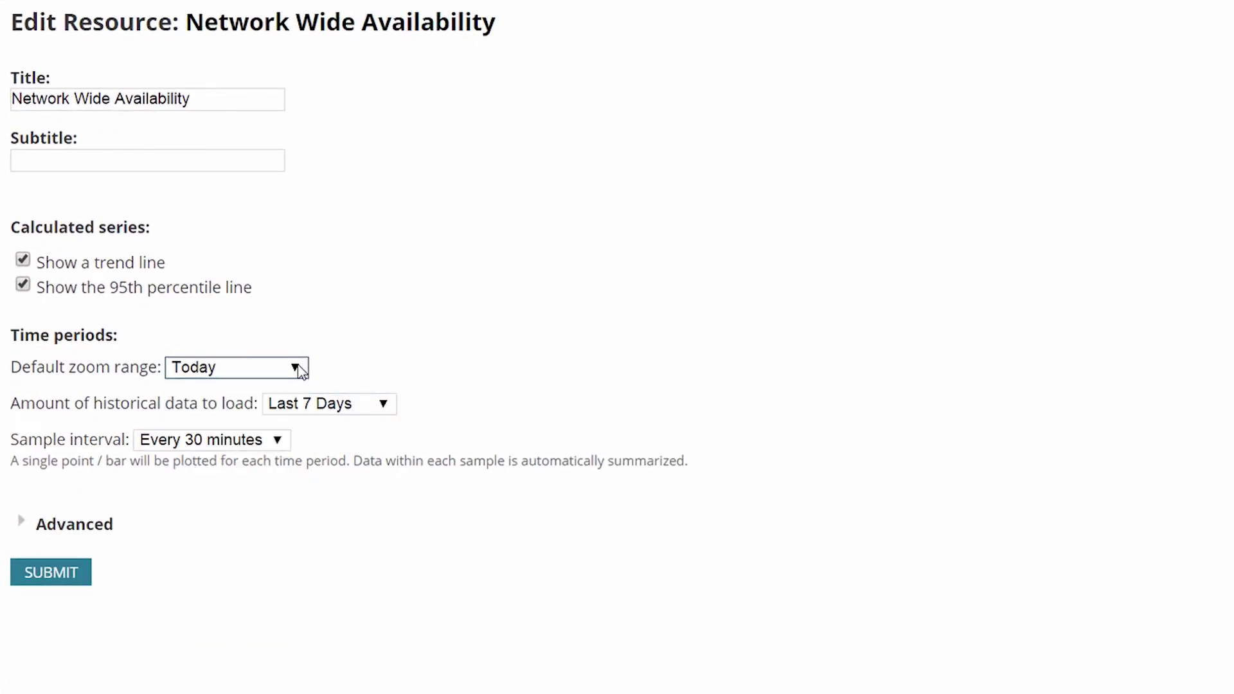
left_click(277, 441)
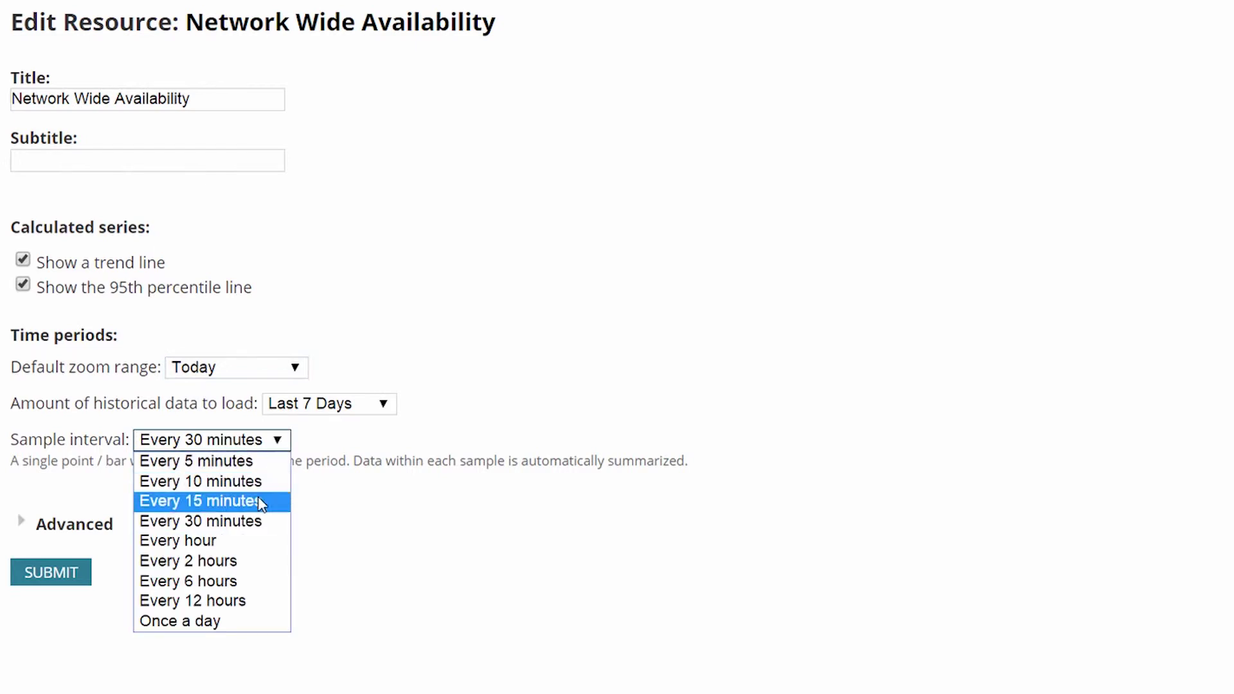
left_click(257, 518)
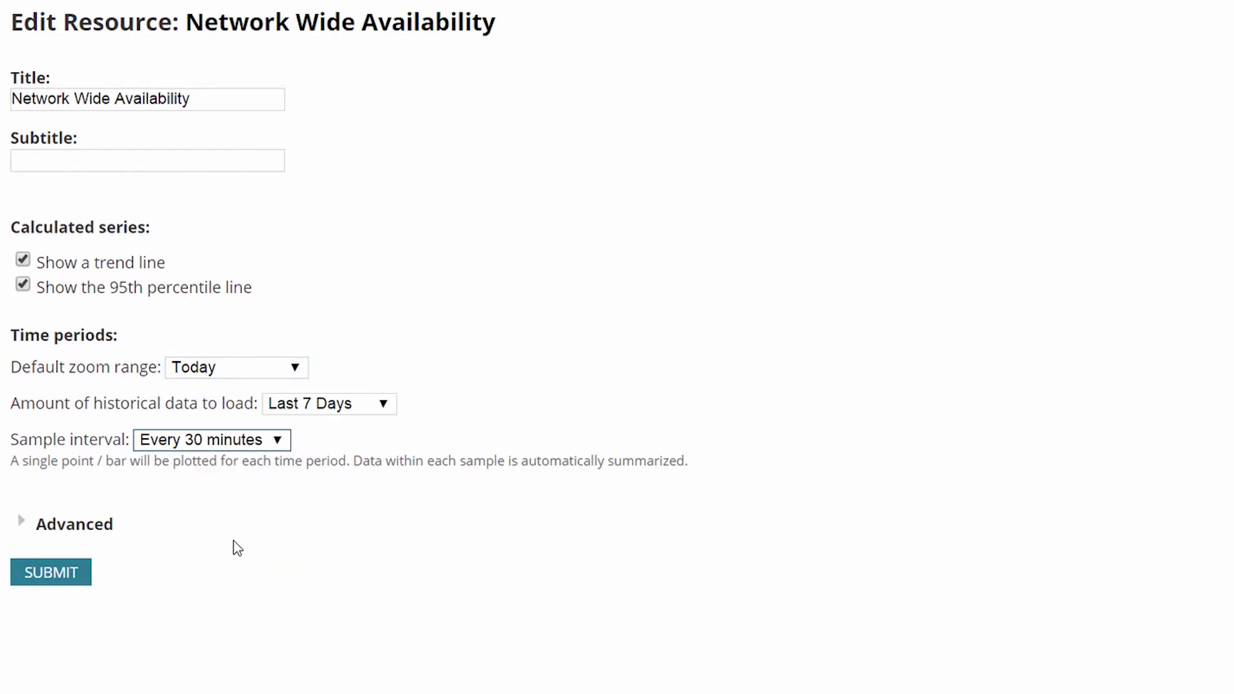
left_click(51, 573)
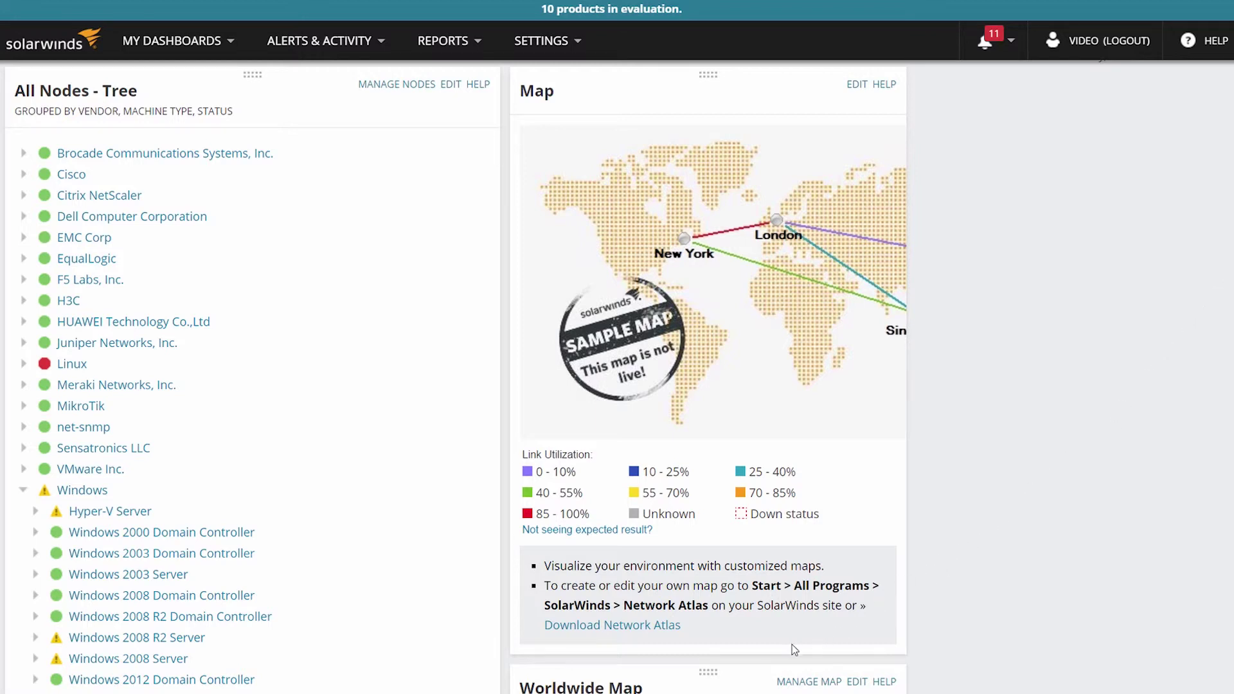
Move the Worldwide Map above Map, then narrow the node-tree column to widen the map column.
left_click_drag(707, 671, 712, 103)
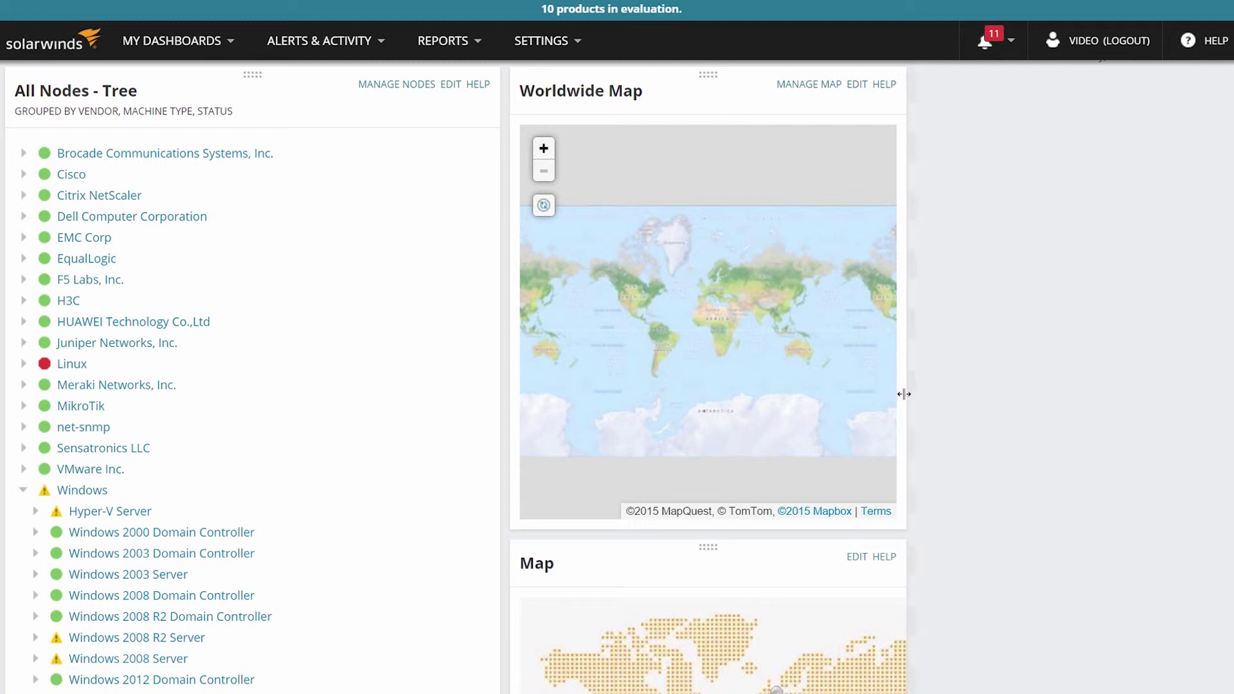
left_click_drag(906, 394, 1082, 412)
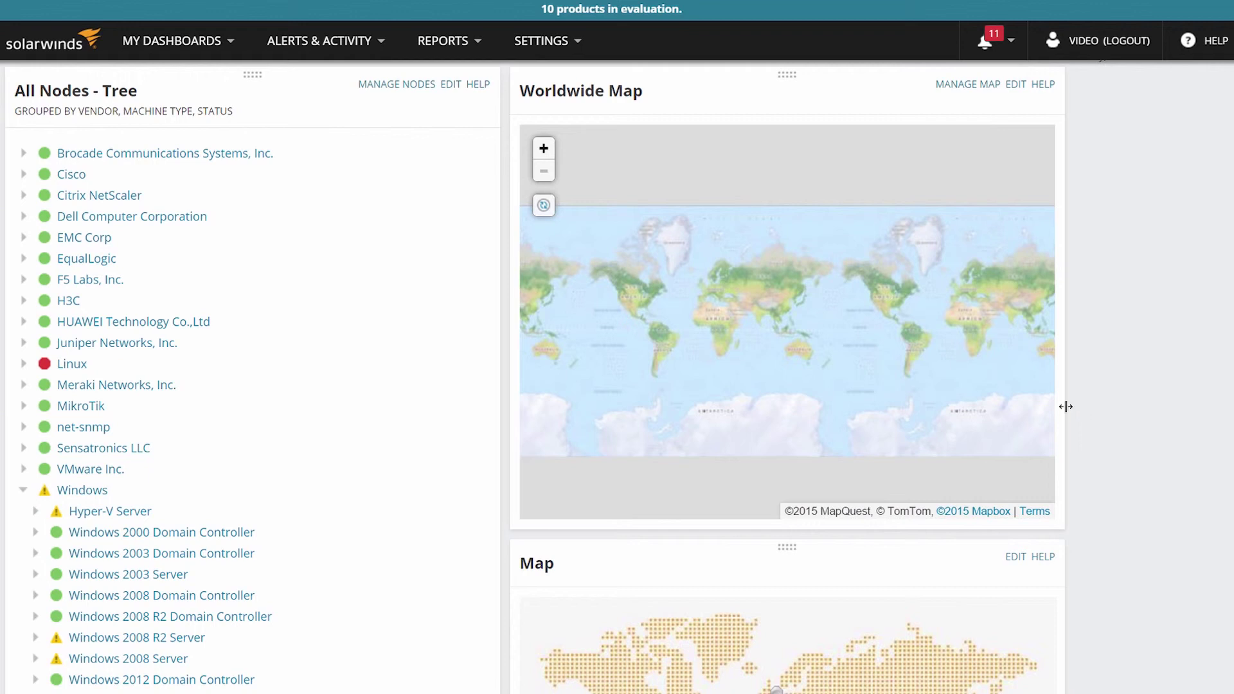
left_click_drag(502, 386, 393, 392)
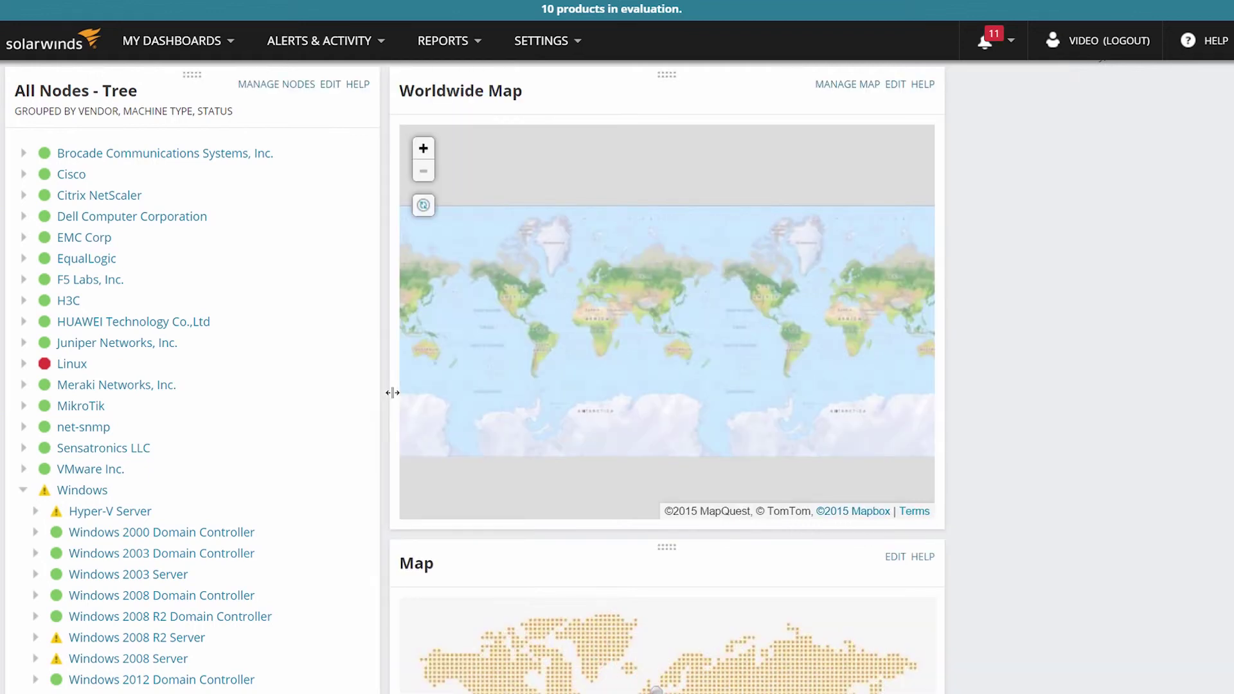